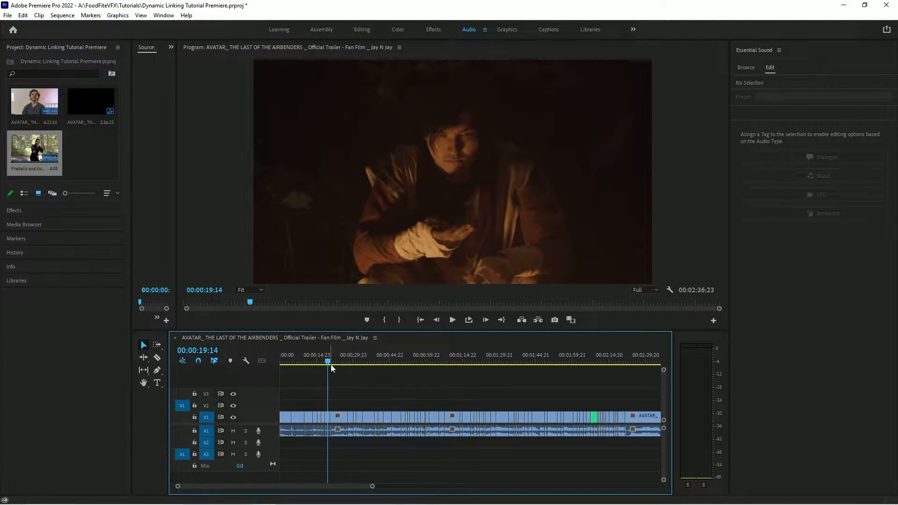
Scrub through the trailer sequence to find the fireballs and kicks clip.
left_click_drag(328, 362, 400, 354)
mouse_move(335, 363)
left_mouse_down()
mouse_move(324, 361)
mouse_move(332, 362)
left_mouse_up()
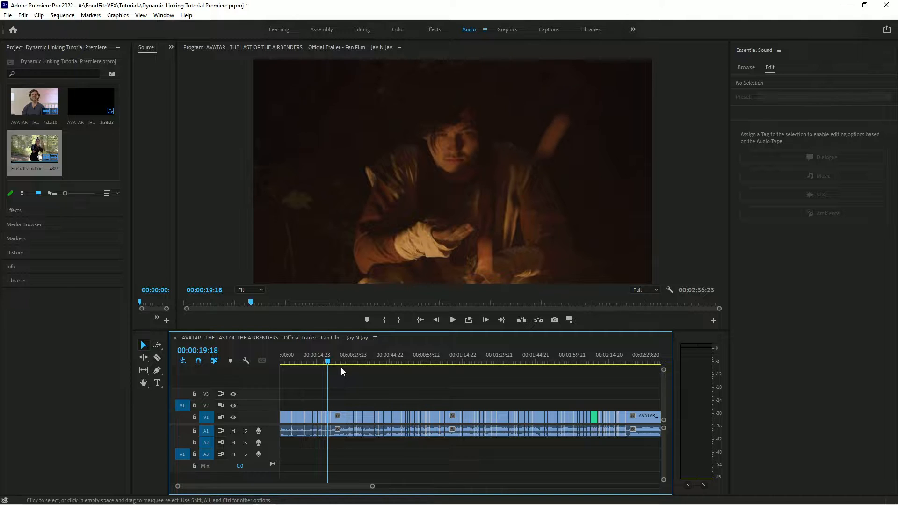
left_click_drag(328, 361, 354, 371)
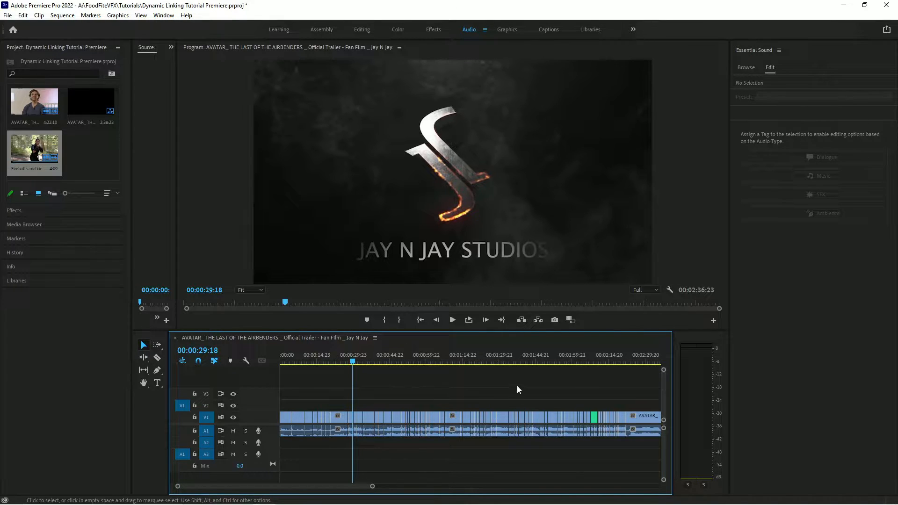
left_click(497, 362)
left_click_drag(498, 361, 504, 361)
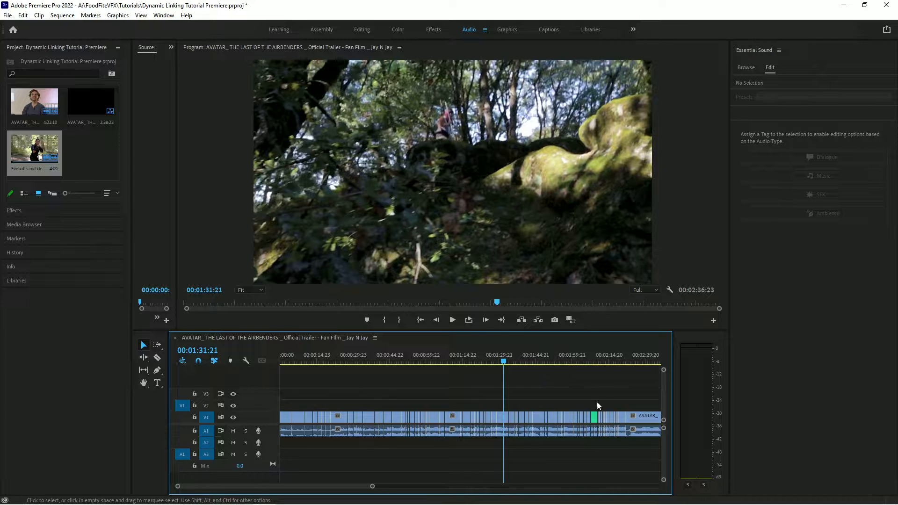
left_click(580, 362)
left_click_drag(582, 362, 596, 363)
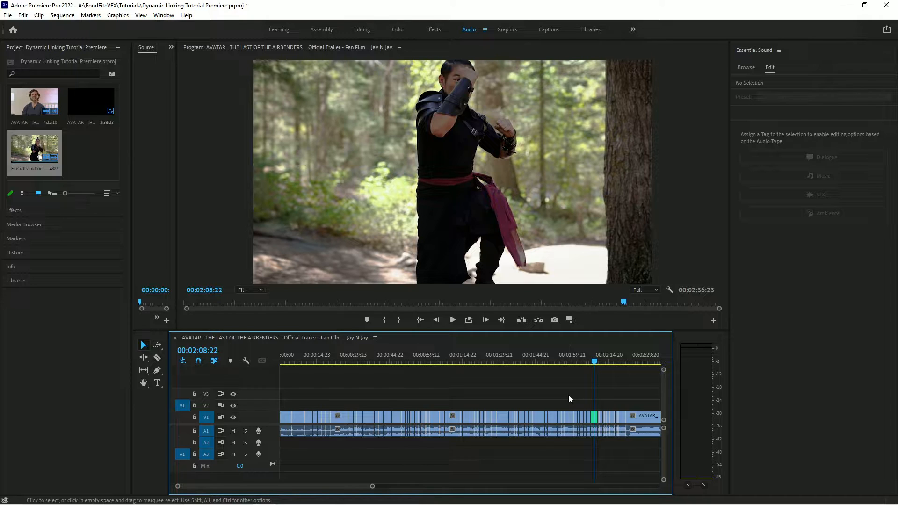
Replace the Fireballs and kicks clip with an After Effects composition and dismiss the disk cache warning.
left_click(595, 417)
left_click_drag(373, 486, 294, 487)
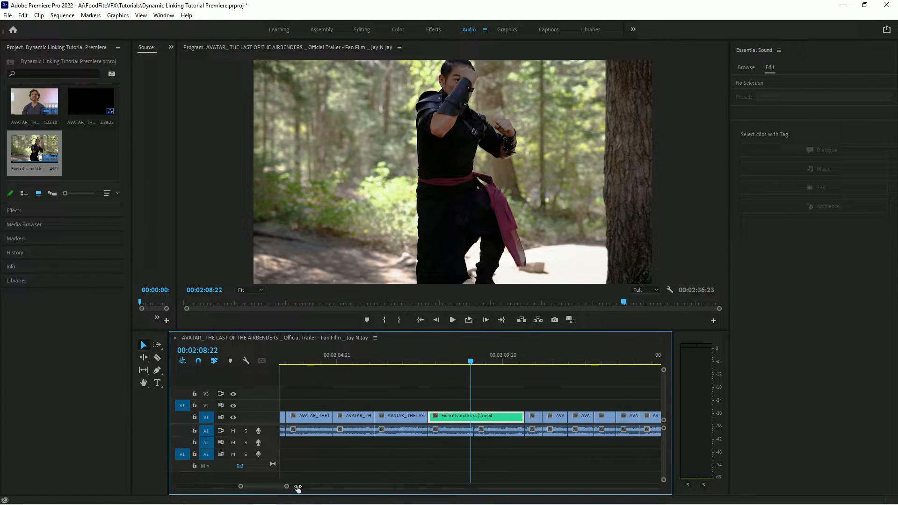
right_click(497, 421)
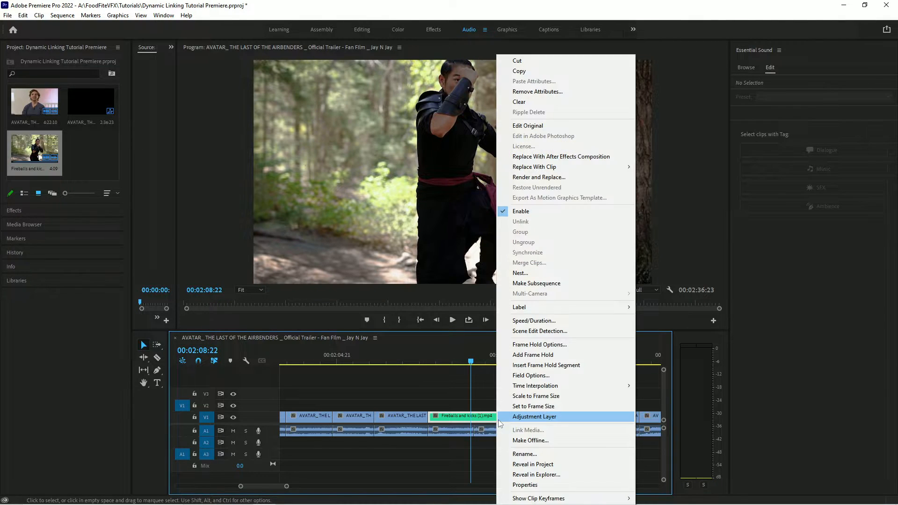
left_click(564, 159)
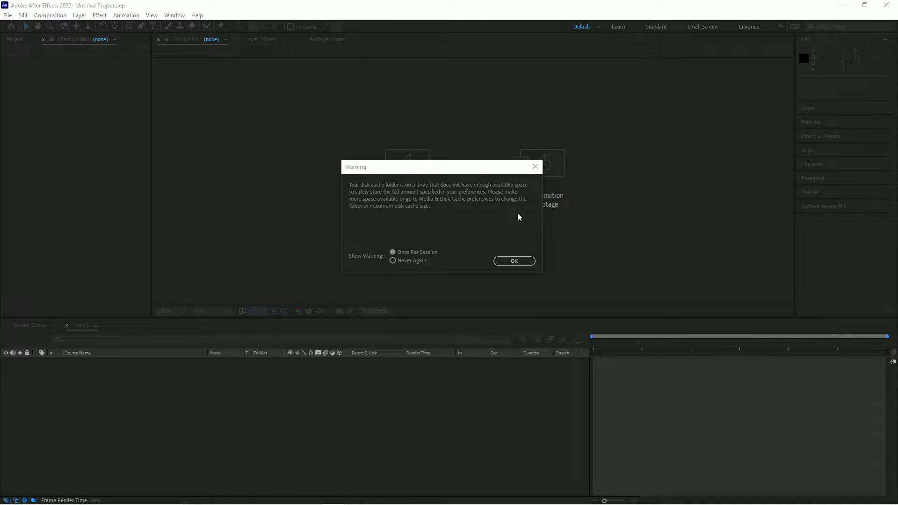
left_click(515, 261)
Save the After Effects project as Dynamic Linking.aep in the FoodFiteVFX Tutorials folder, replacing the existing file.
key("ctrl+s")
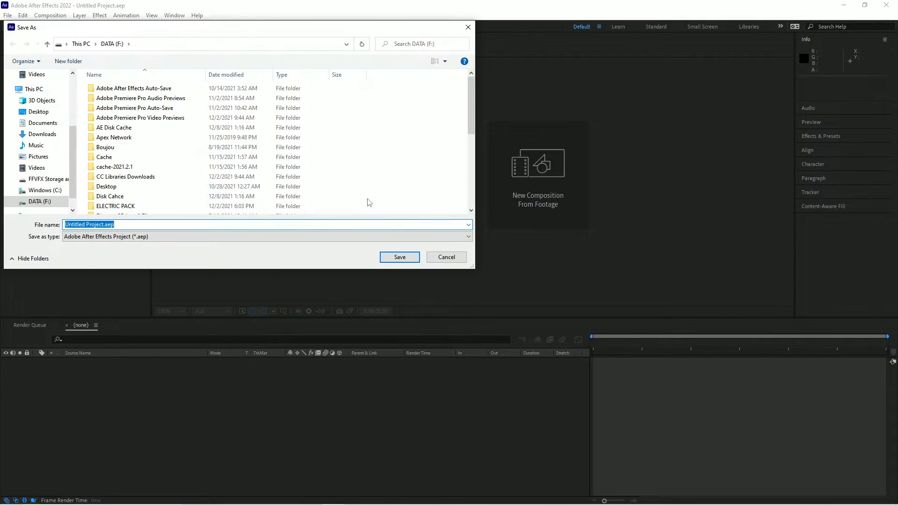
left_click(42, 179)
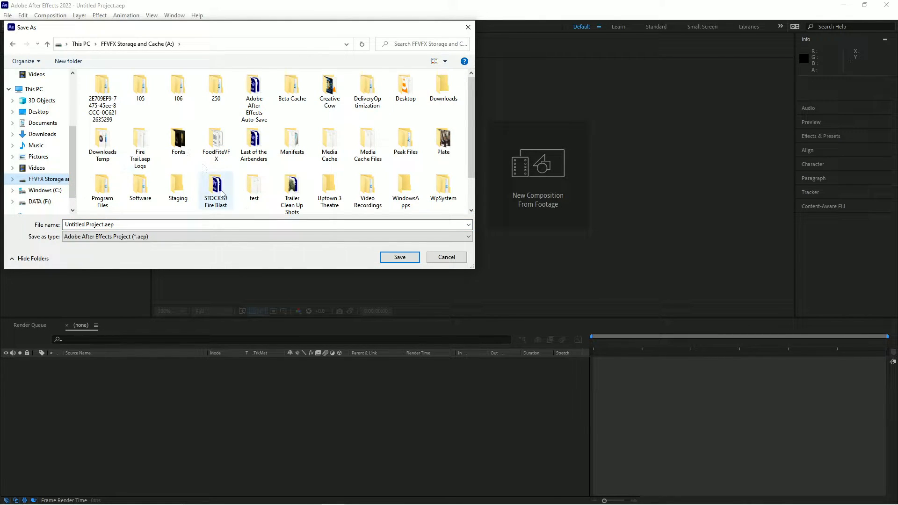
double_click(216, 140)
double_click(107, 170)
left_click(121, 177)
left_click(106, 225)
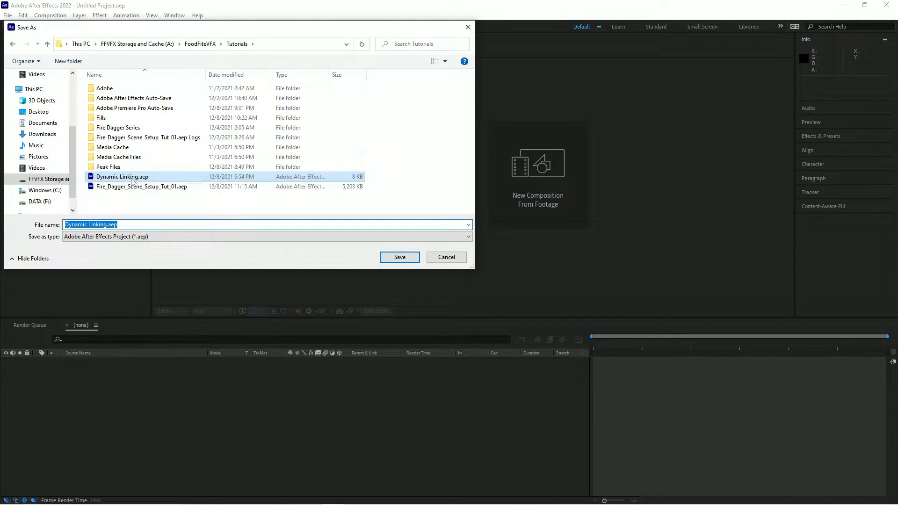
left_click(399, 257)
left_click(473, 261)
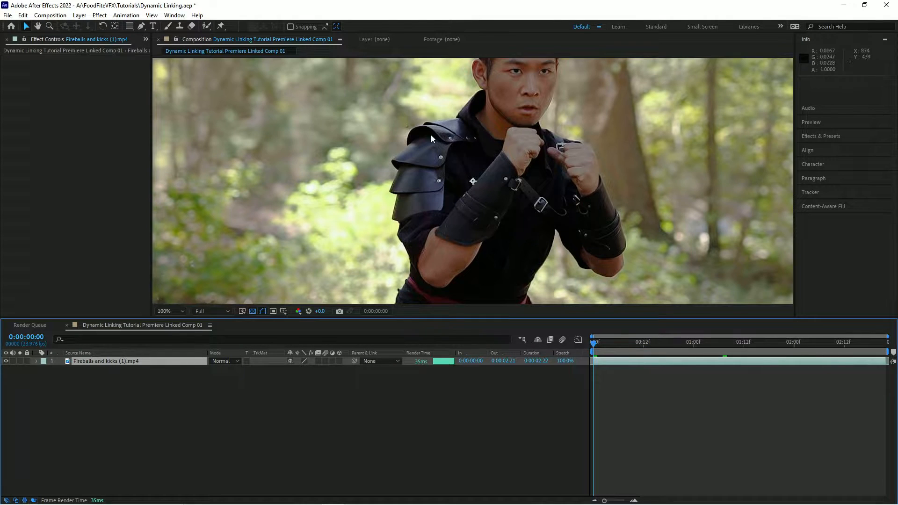
Show the Project panel in the left panel group of the composition workspace.
scroll(421, 176, "down", 1)
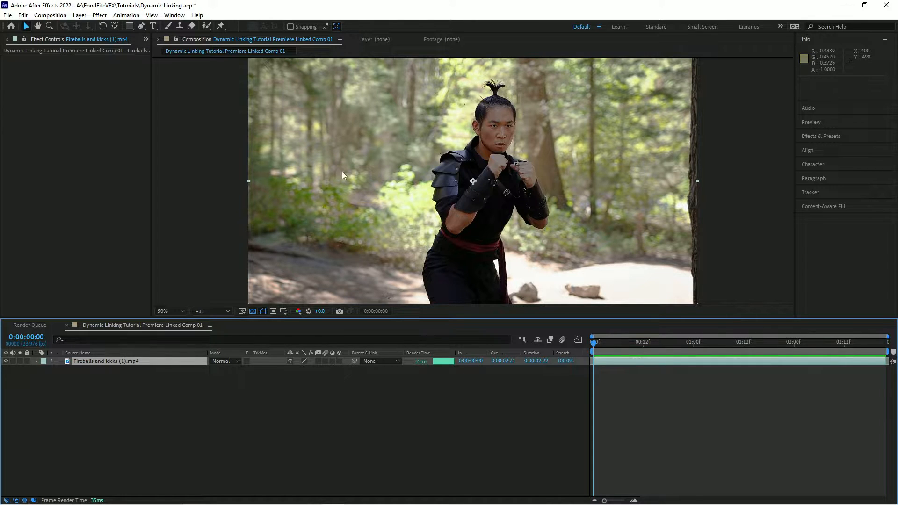
left_click(145, 42)
left_click(174, 49)
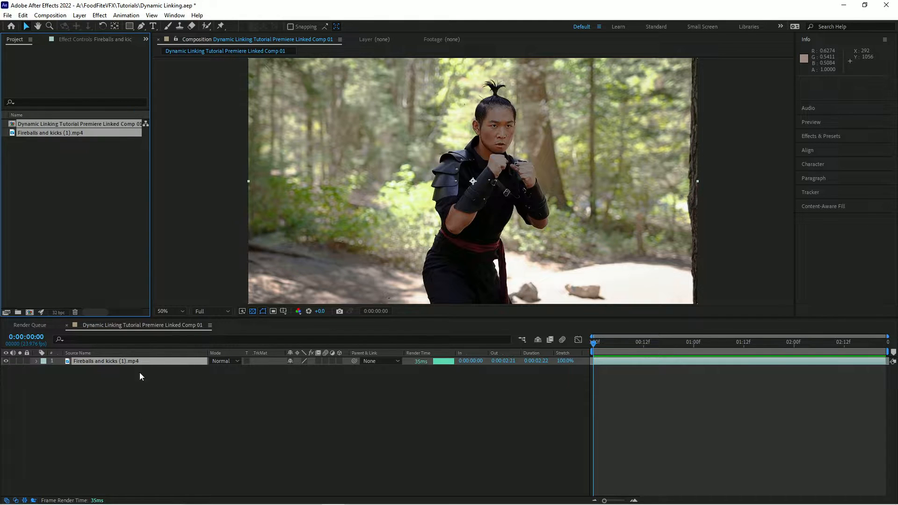
mouse_move(597, 342)
left_mouse_down()
mouse_move(884, 345)
mouse_move(583, 341)
left_mouse_up()
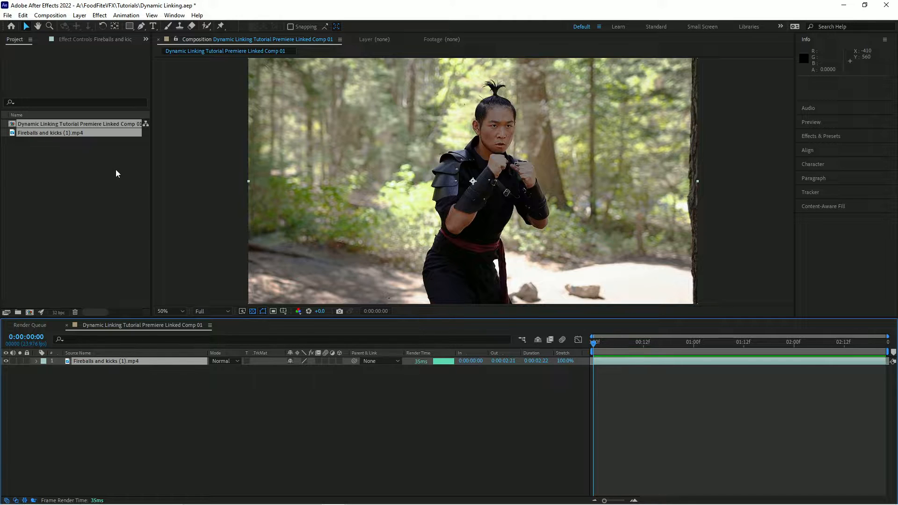
Apply the Exposure color correction effect to the footage layer and set Exposure to 2.17.
left_click(96, 17)
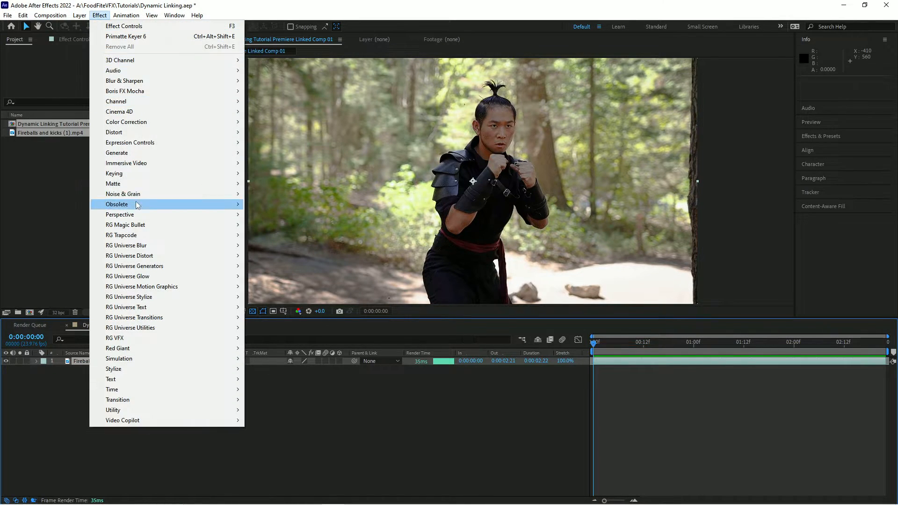
mouse_move(141, 125)
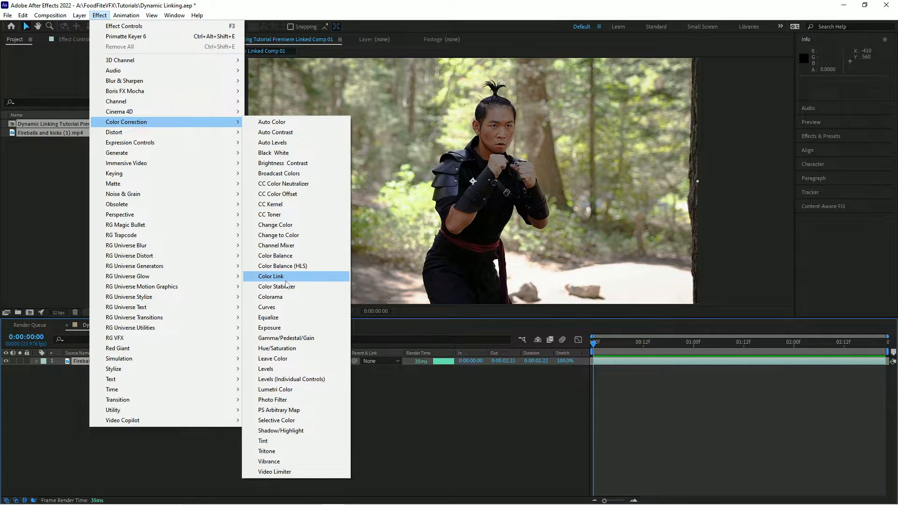
left_click(283, 329)
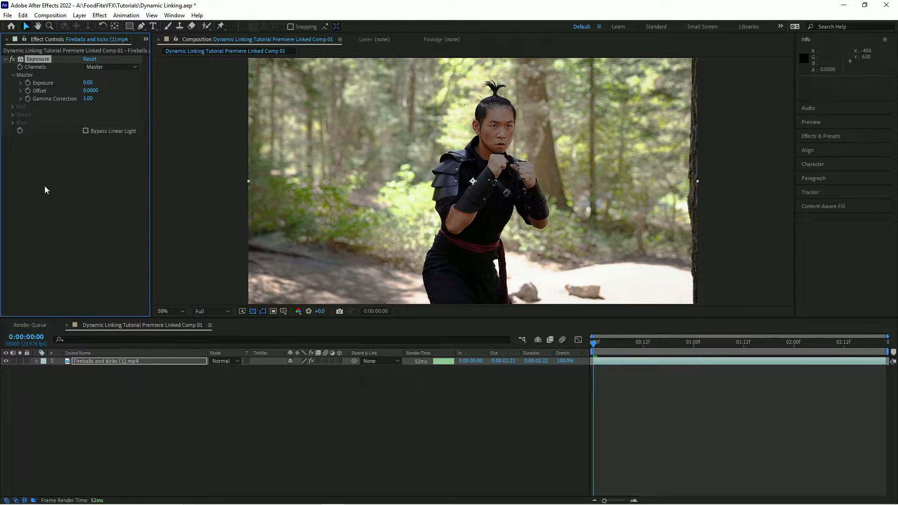
left_click_drag(98, 83, 192, 86)
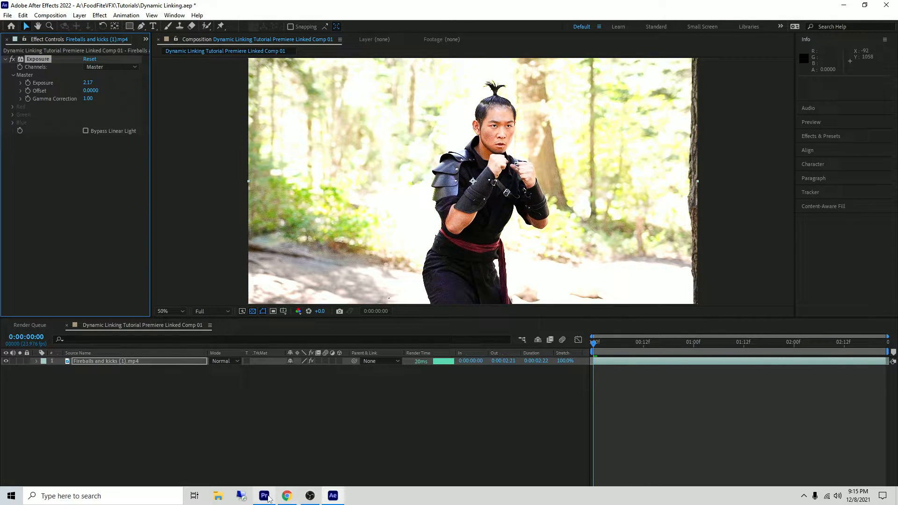
Switch to Premiere Pro and scrub through the linked clip to review the exposure change.
left_click(263, 498)
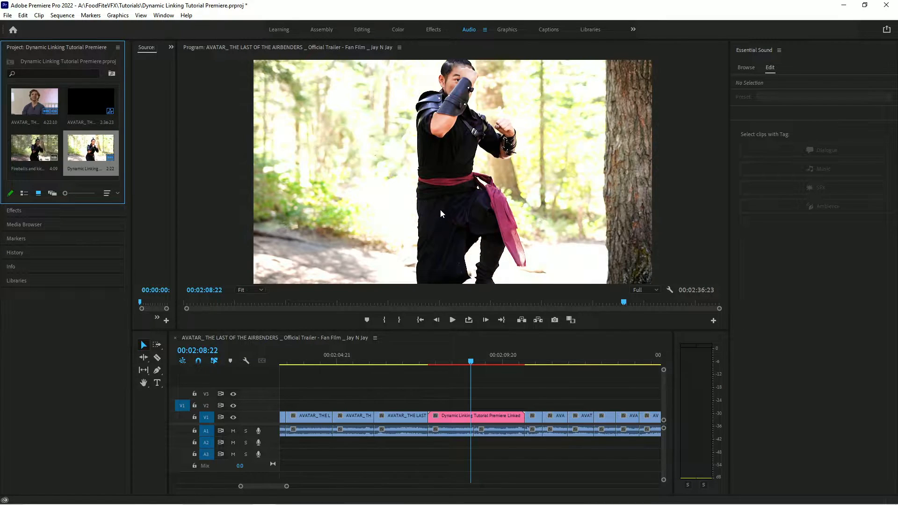
left_click_drag(471, 370, 454, 364)
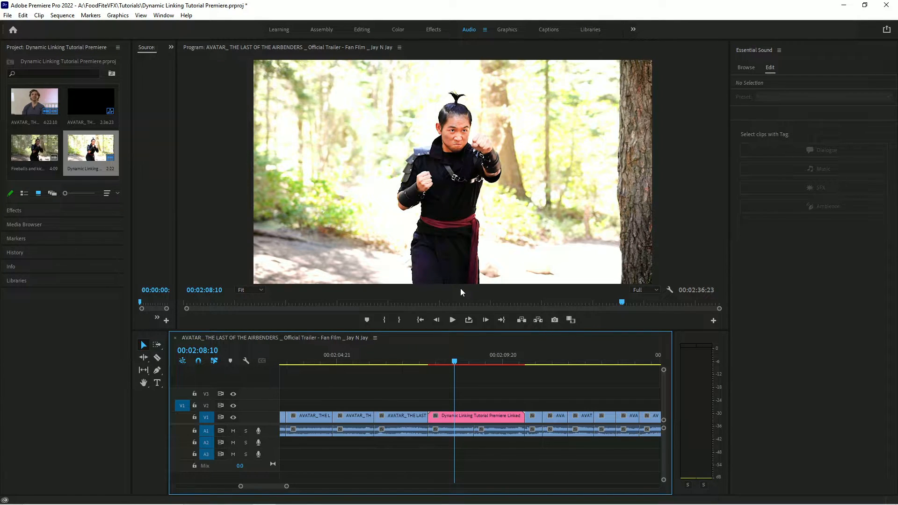
mouse_move(454, 364)
left_mouse_down()
mouse_move(440, 364)
mouse_move(481, 363)
mouse_move(463, 363)
left_mouse_up()
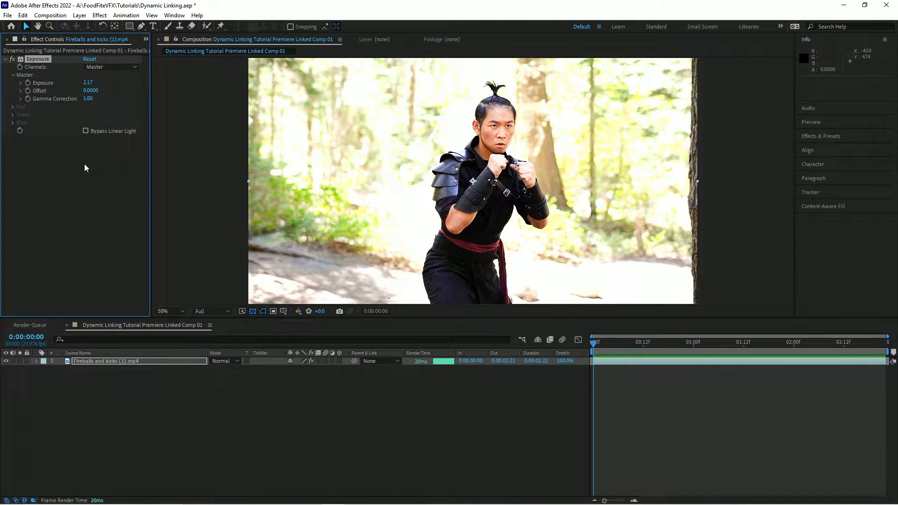
Delete the Exposure effect from the footage layer in After Effects.
left_click(33, 61)
key("Delete")
left_click_drag(602, 343, 565, 354)
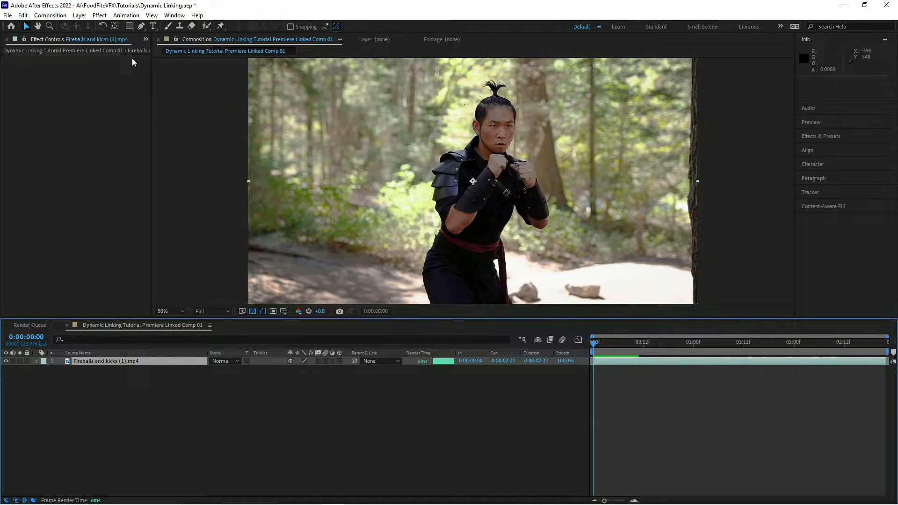
Reopen the Project panel and import STOCK3D_FireBlast_CC_18.aep from the STOCK3D Fire Blast folder on DATA (F:).
left_click(145, 39)
left_click(164, 53)
left_click_drag(604, 345, 544, 340)
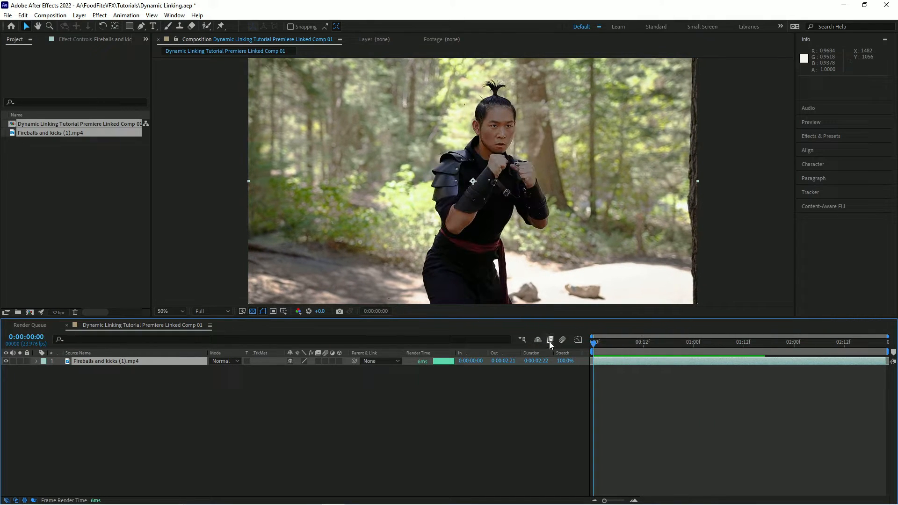
double_click(149, 259)
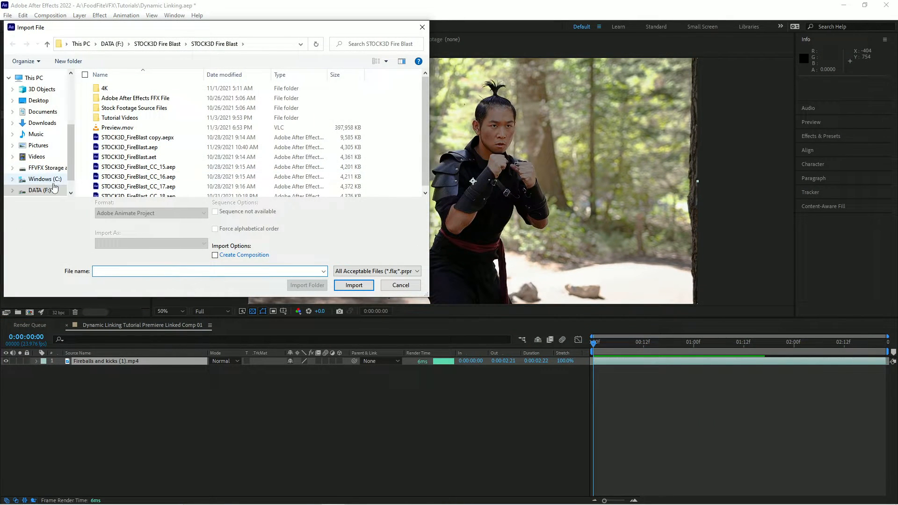
left_click(46, 168)
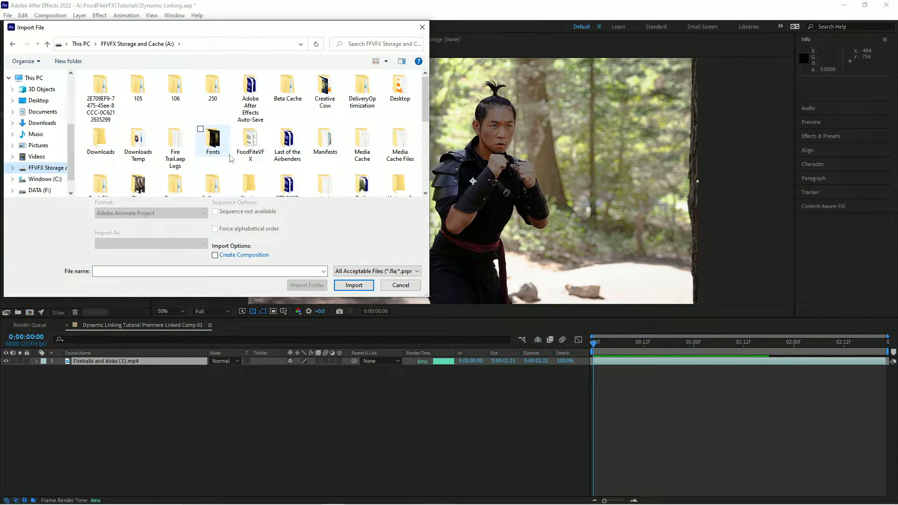
double_click(250, 140)
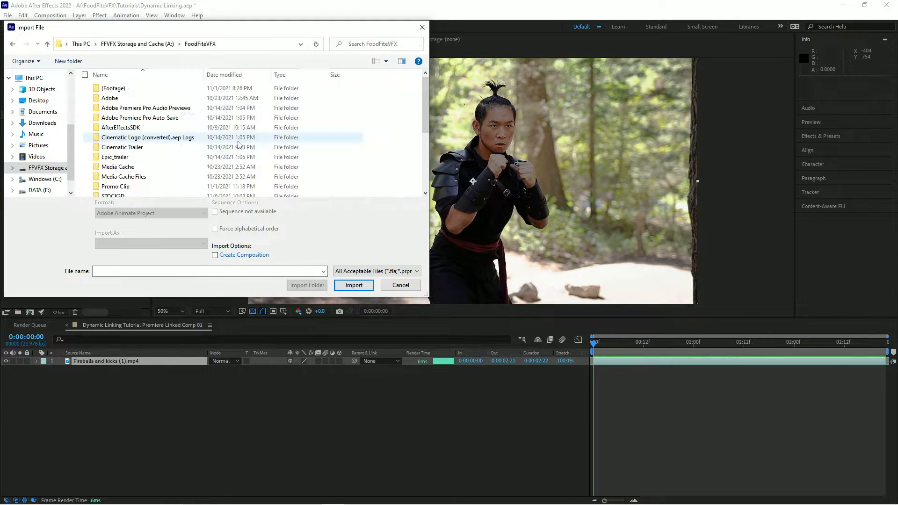
scroll(253, 138, "down", 3)
double_click(287, 114)
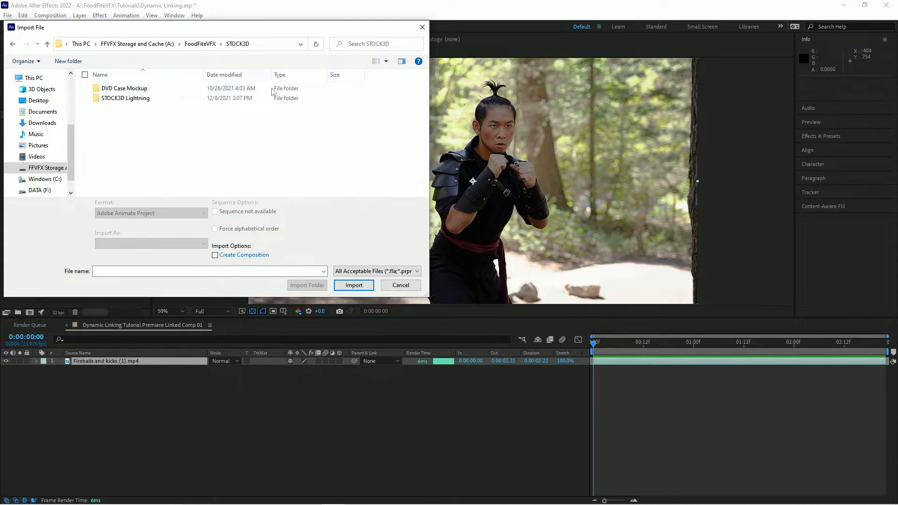
left_click(44, 192)
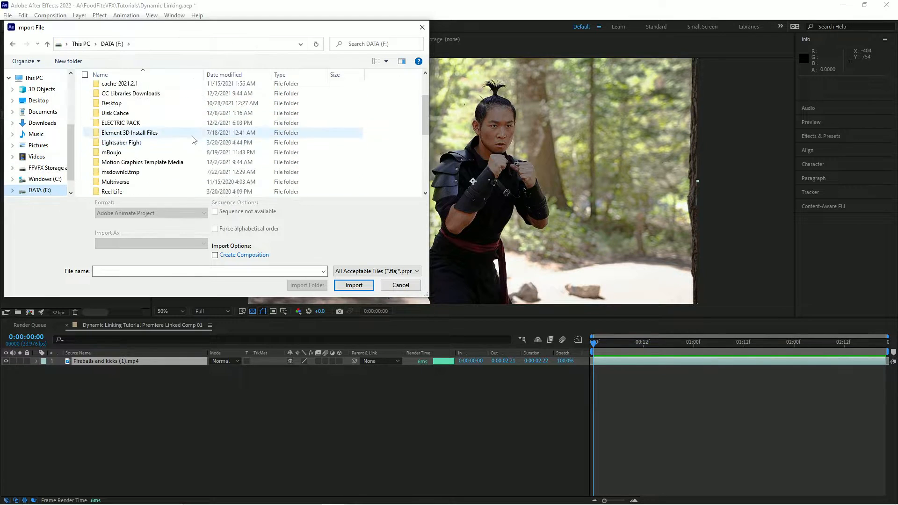
scroll(196, 140, "down", 5)
double_click(163, 129)
double_click(276, 101)
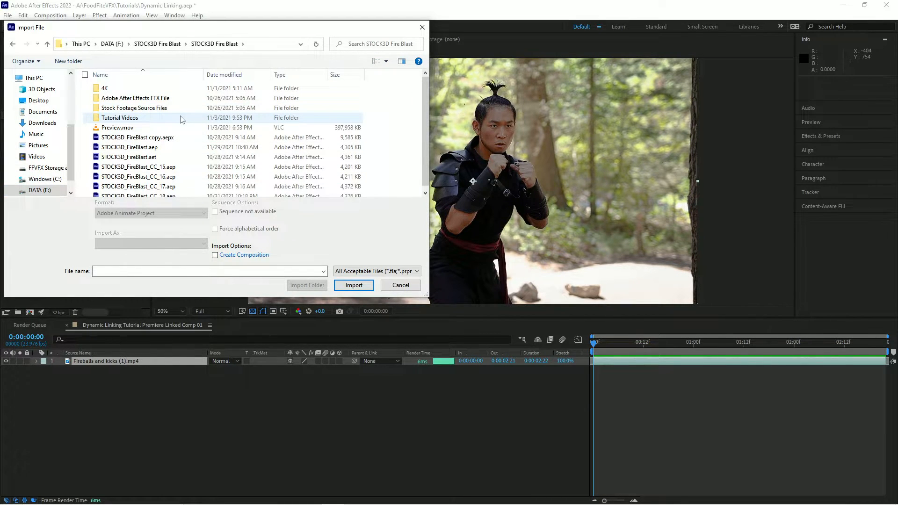
double_click(164, 191)
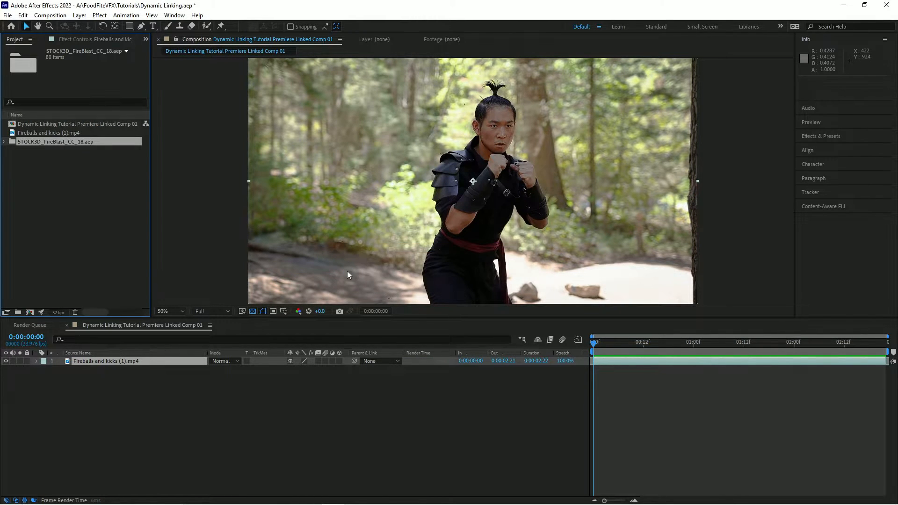
Expand the imported project folder and add the STOCK3D Fire Blast composition to the linked comp's timeline.
left_click(4, 141)
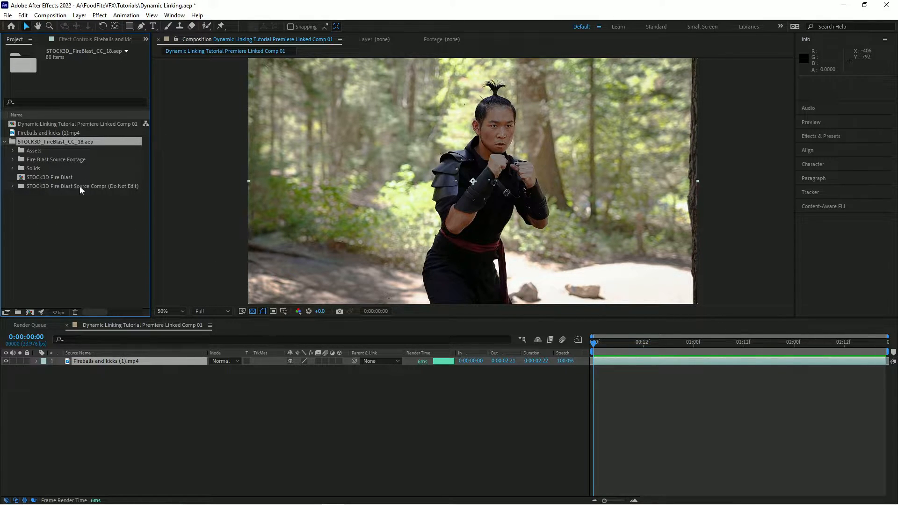
left_click(40, 178)
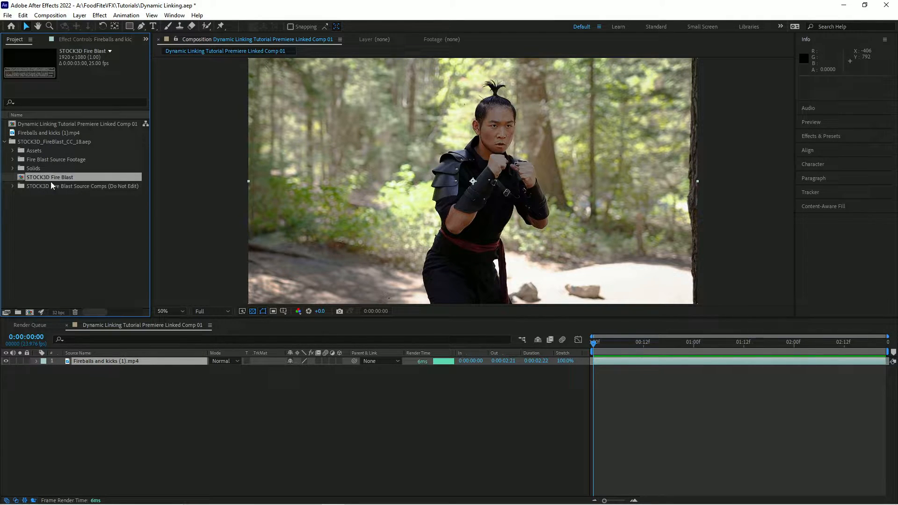
left_click_drag(41, 179, 74, 365)
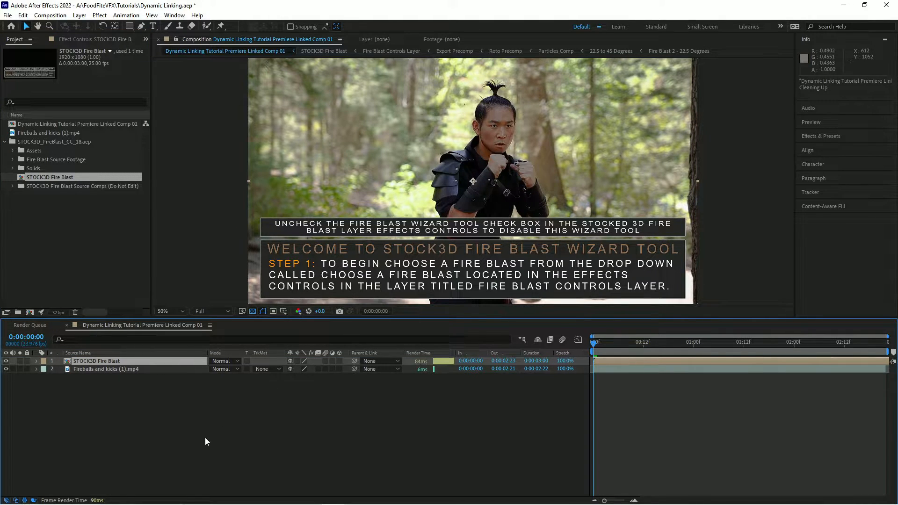
Turn off the Fire Blast Wizard Tool in the Fire Blast layer's Essential Properties.
left_click(36, 362)
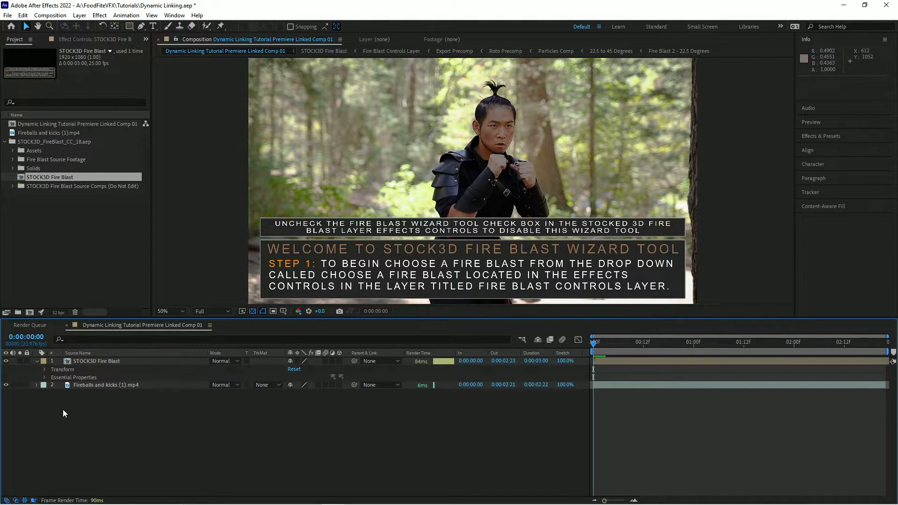
left_click(45, 378)
left_click(293, 385)
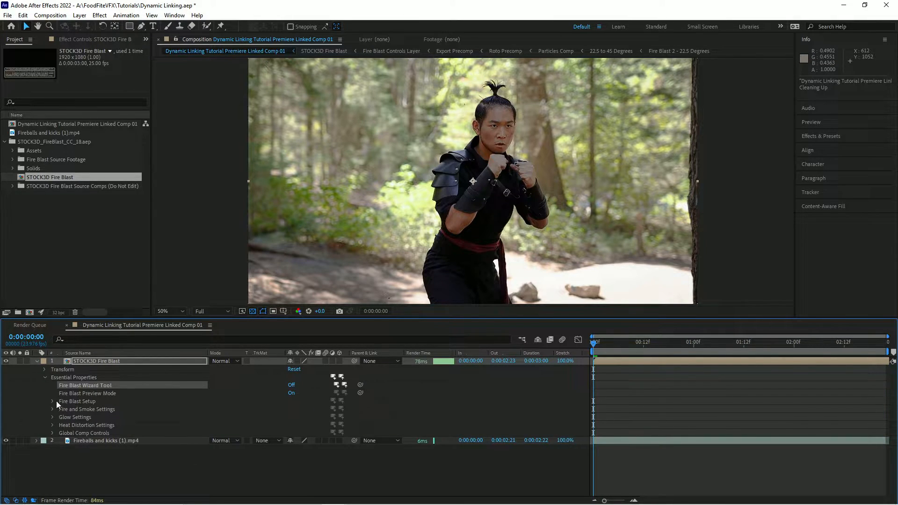
Expand the Fire Blast layer's Fire Blast Setup and choose Fire Blast 1 as the Fire Blast Selection.
left_click(53, 402)
left_click(304, 409)
left_click(308, 429)
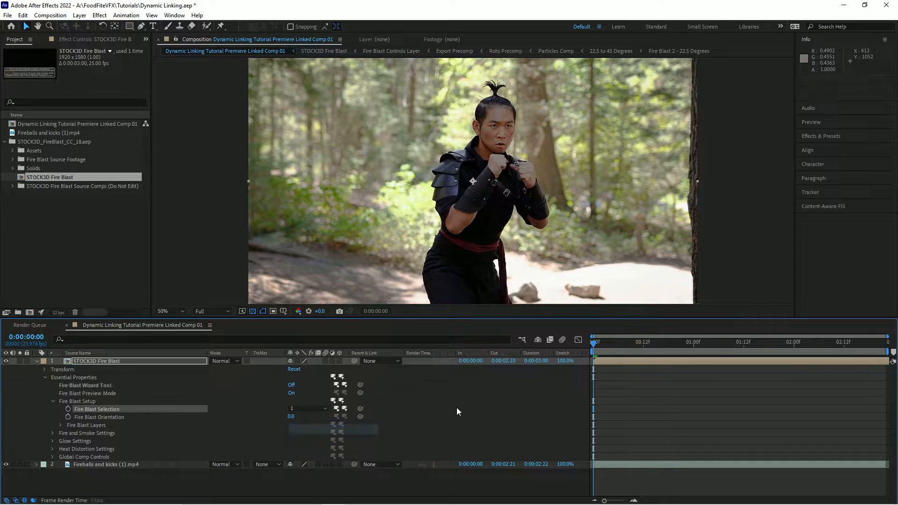
At frame 6, slide the Fire Blast layer to start about four frames earlier.
left_click_drag(593, 345, 617, 342)
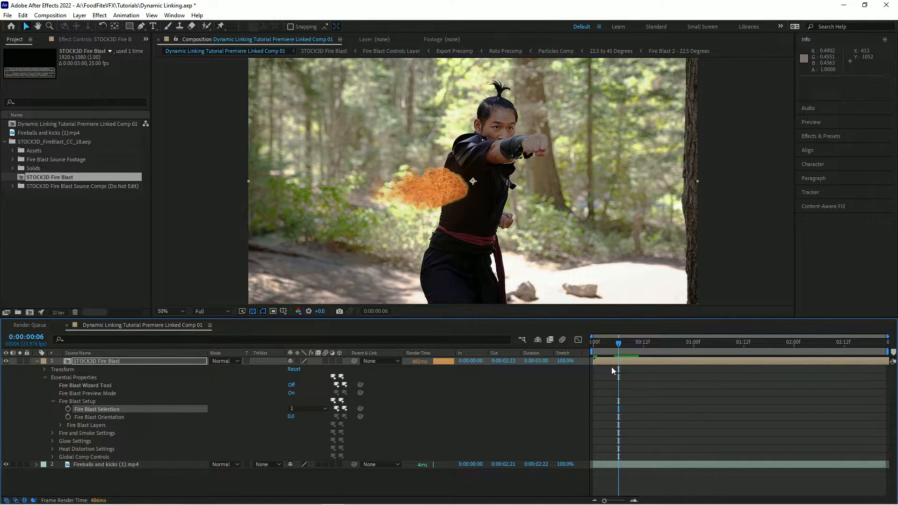
left_click_drag(638, 361, 619, 363)
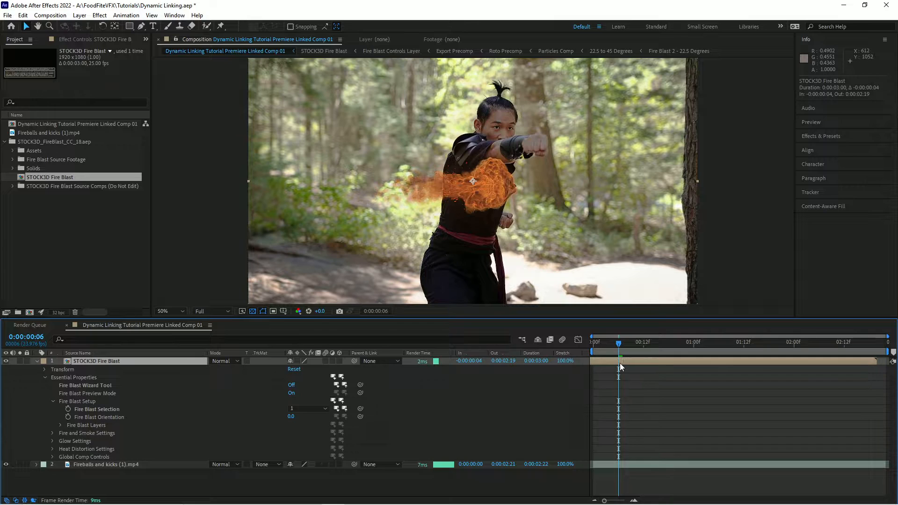
Set the Fire Blast Orientation to 45 so the blast points sideways from the fist.
left_click_drag(291, 420, 309, 413)
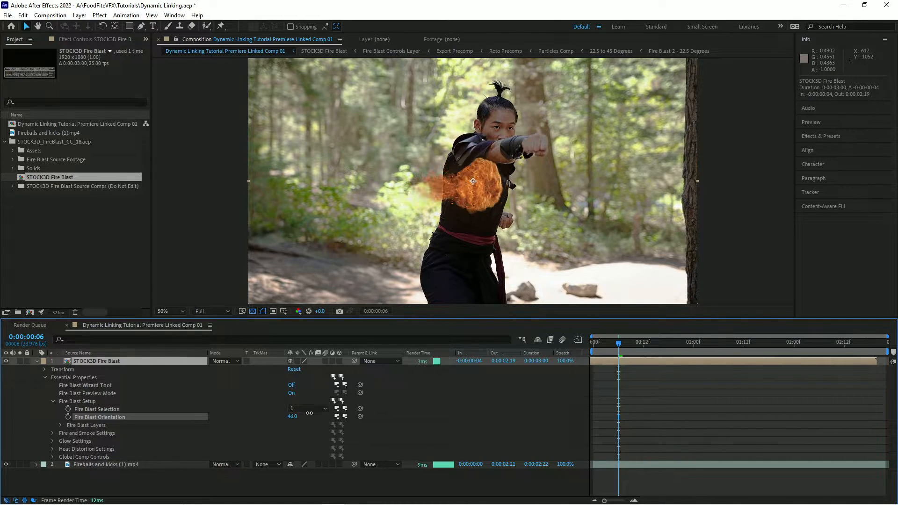
key("w")
left_click_drag(358, 216, 347, 225)
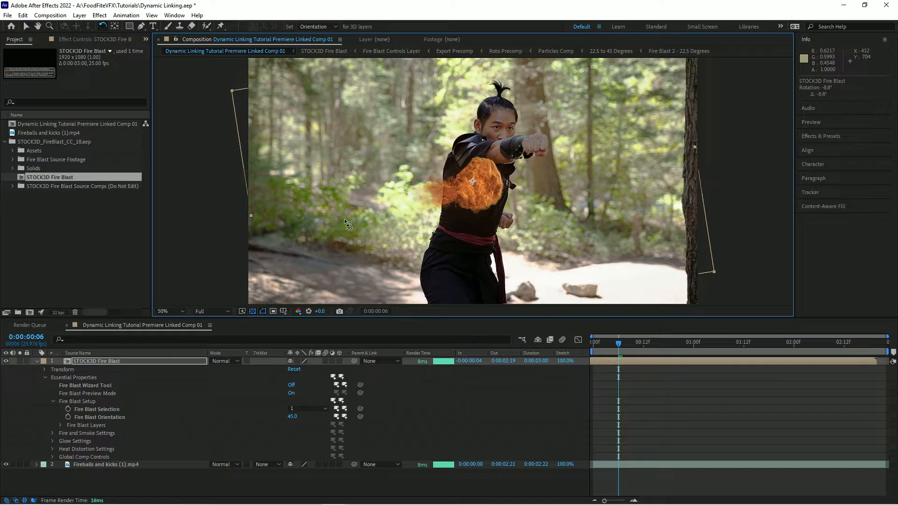
Slide the Fire Blast layer to start at frame 1 and move the blast onto the punching fist.
key("v")
left_click_drag(602, 360, 621, 362)
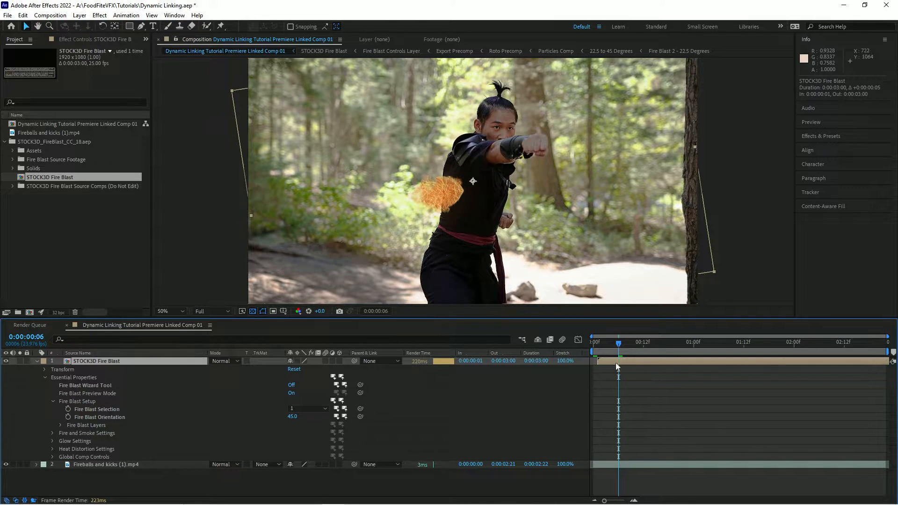
left_click_drag(462, 216, 543, 173)
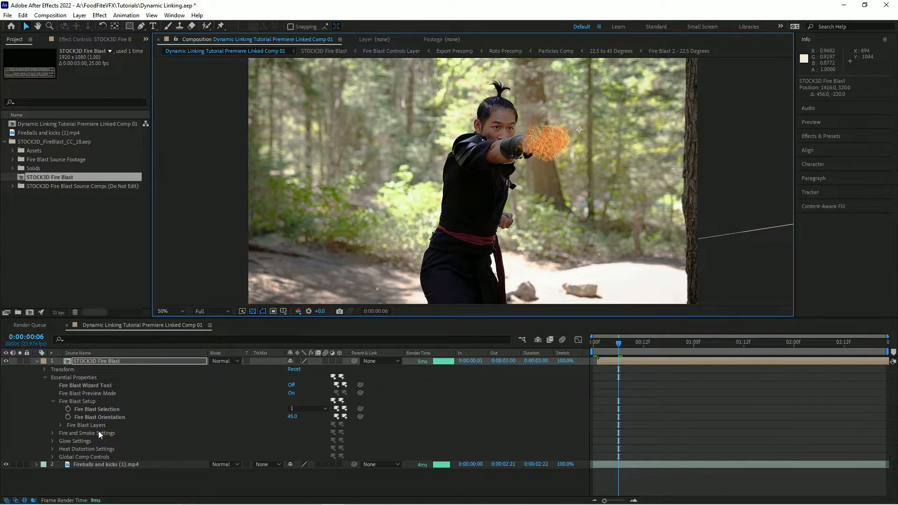
Reveal the Fire Blast layer's Position and Scale and set keyframes for both at frame 6.
left_click(86, 361)
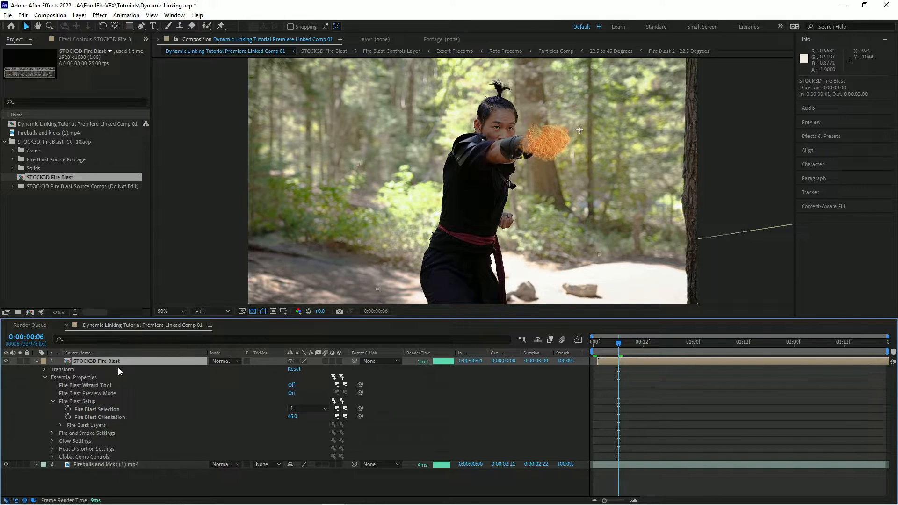
key("p")
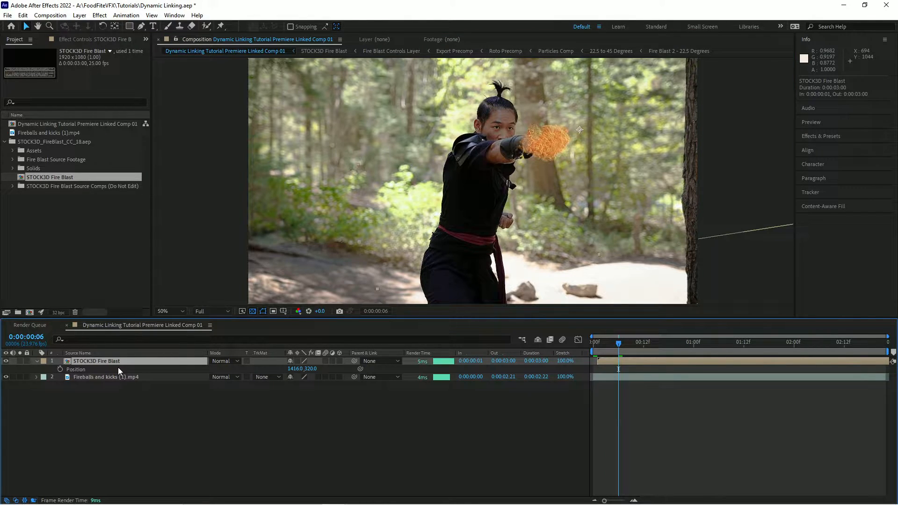
key("shift+s")
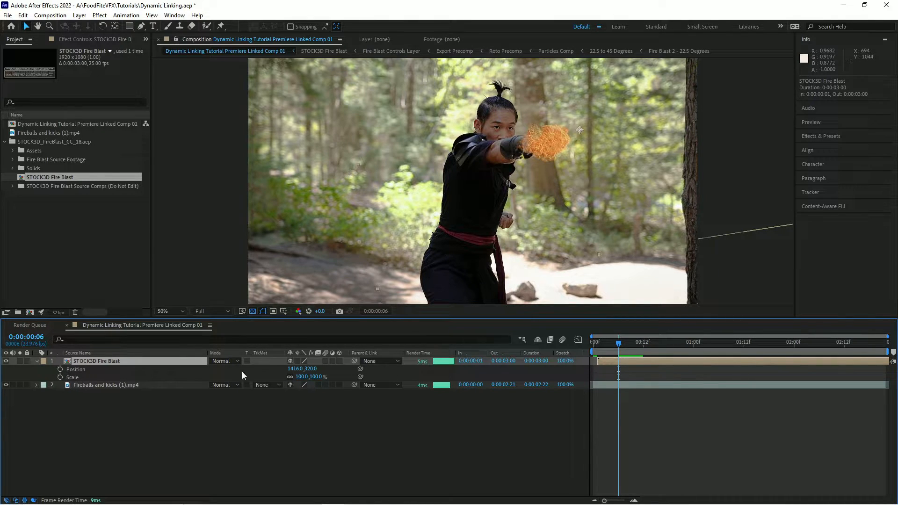
left_click(60, 369)
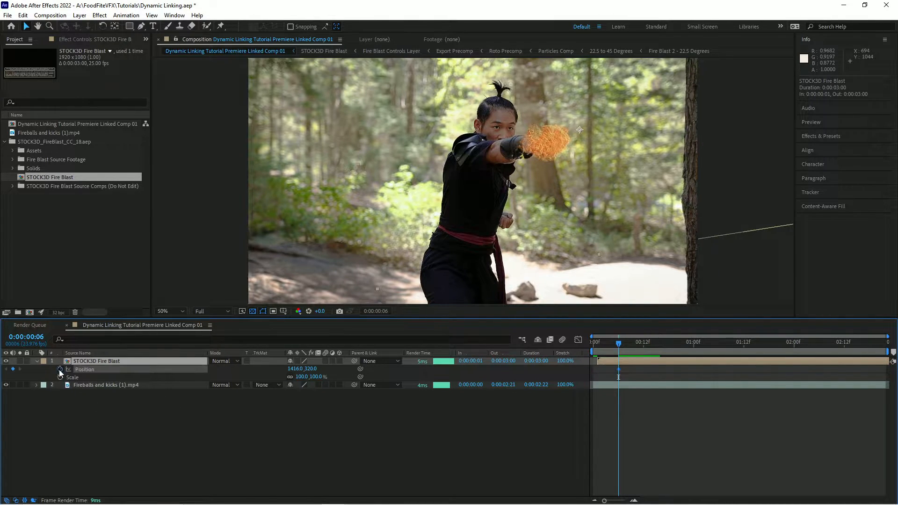
left_click(60, 377)
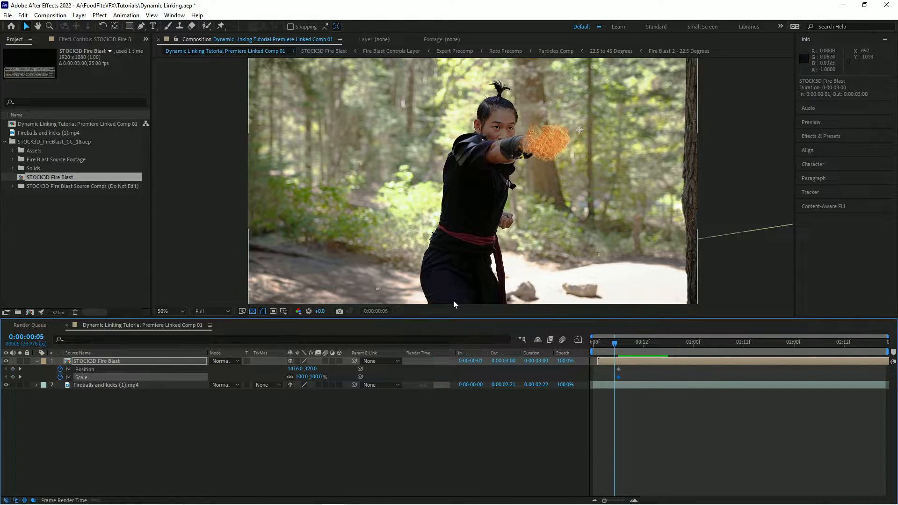
Step back through the earlier frames and reposition the blast so it follows the punching fist.
key("Page_Up")
left_click_drag(558, 175, 529, 232)
key("Page_Up")
key("Page_Up")
key("Page_Up")
key("Page_Up")
key("Page_Down")
key("Page_Down")
key("Page_Down")
key("Page_Down")
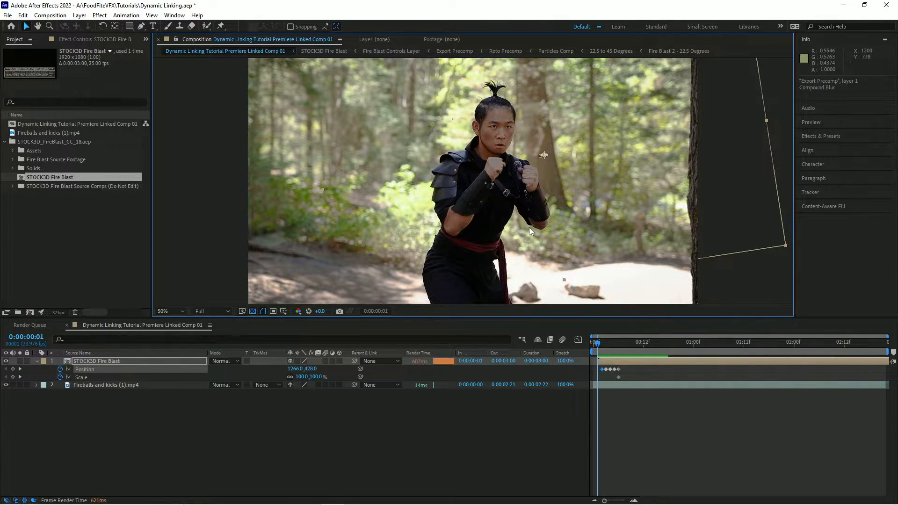
key("Page_Down")
key("Page_Down")
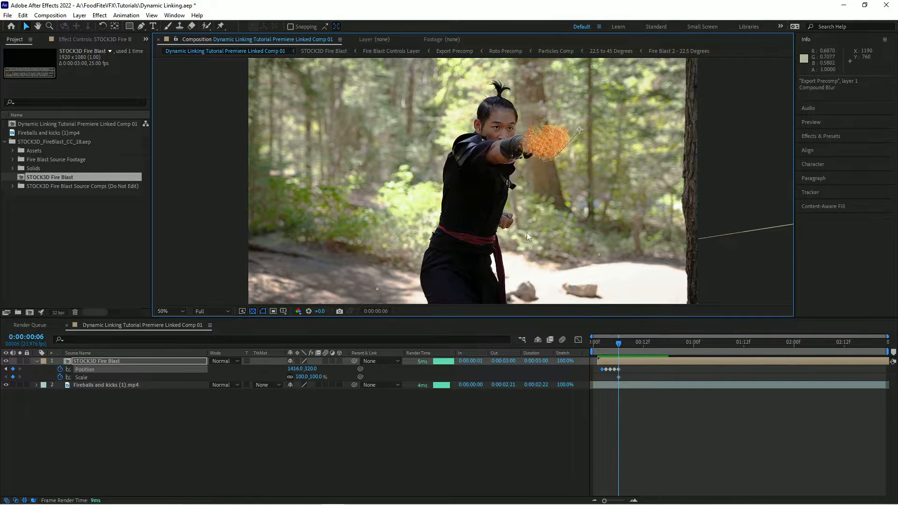
Reposition the blast at frame 7 to stay on the fist and play back the animation.
left_click_drag(565, 218, 573, 210)
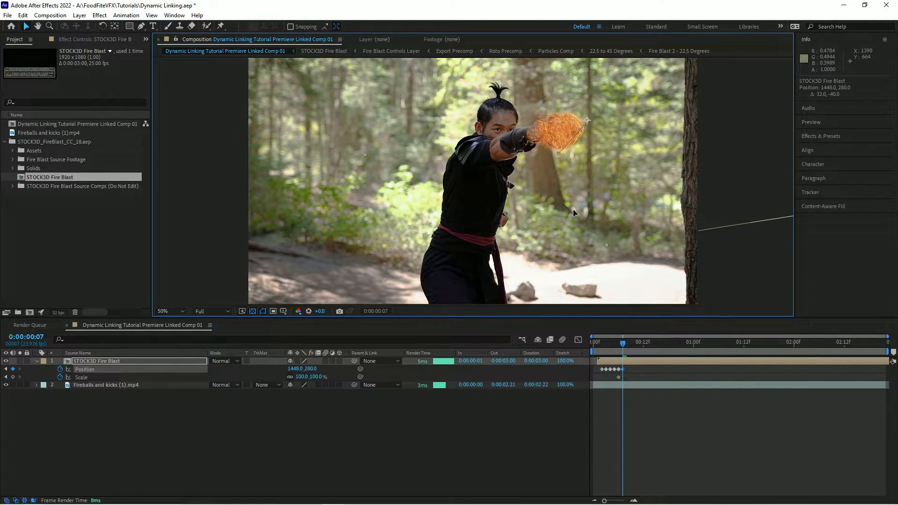
key("Page_Down")
key("Page_Down")
key("Page_Down")
key("Page_Down")
key("Page_Down")
key("space")
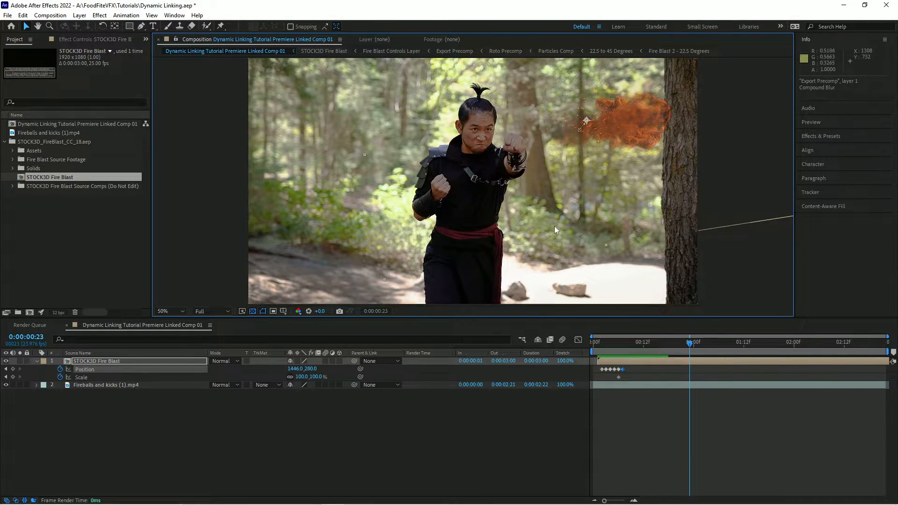
key("space")
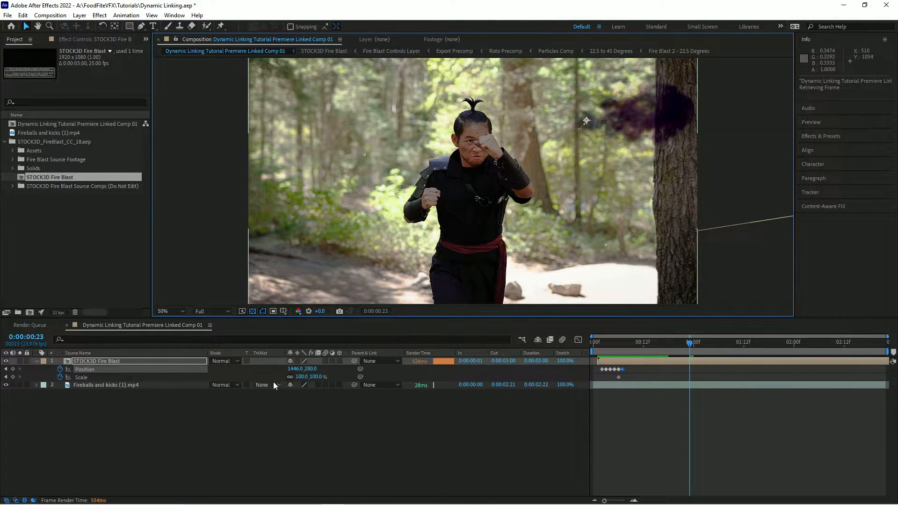
At frame 23, scale the blast to 331% and move it toward the upper right, then preview the motion.
left_click_drag(311, 376, 414, 363)
left_click_drag(614, 197, 726, 168)
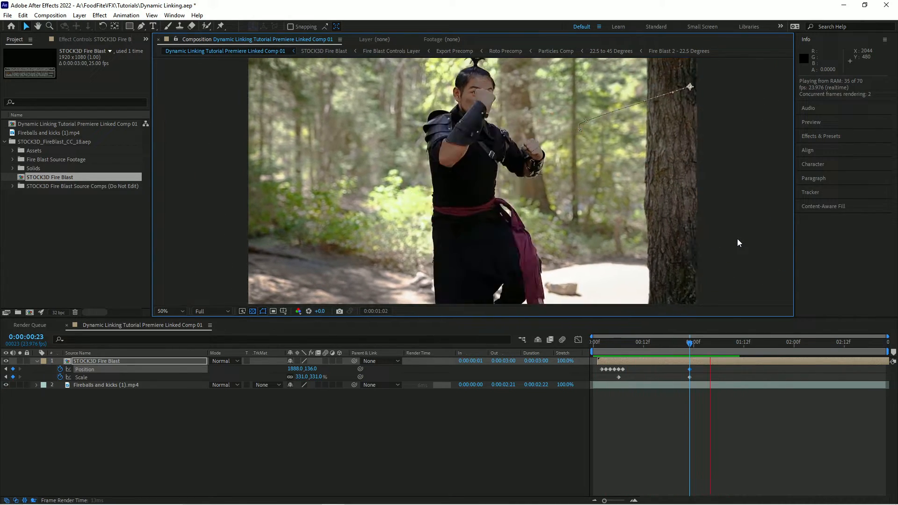
key("space")
left_click_drag(676, 342, 657, 338)
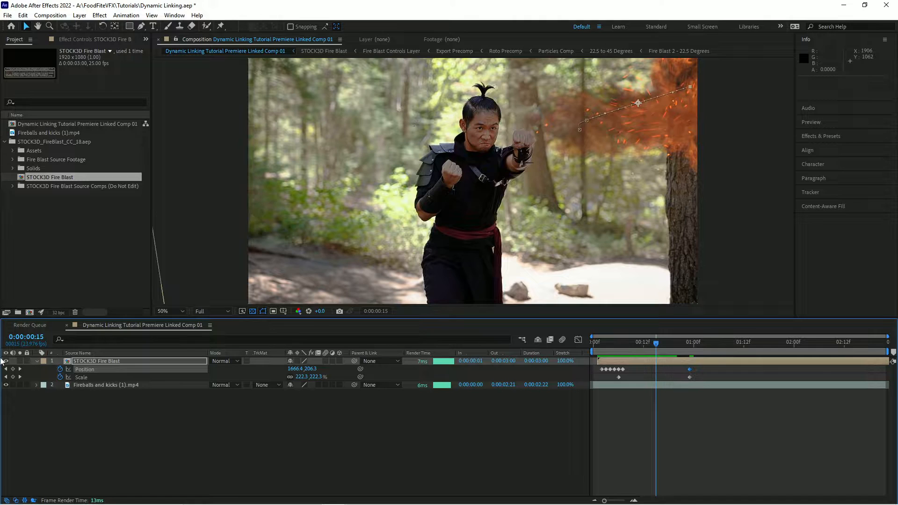
Add a second STOCK3D Fire Blast layer to the comp and turn off its Fire Blast Wizard Tool.
left_click(37, 362)
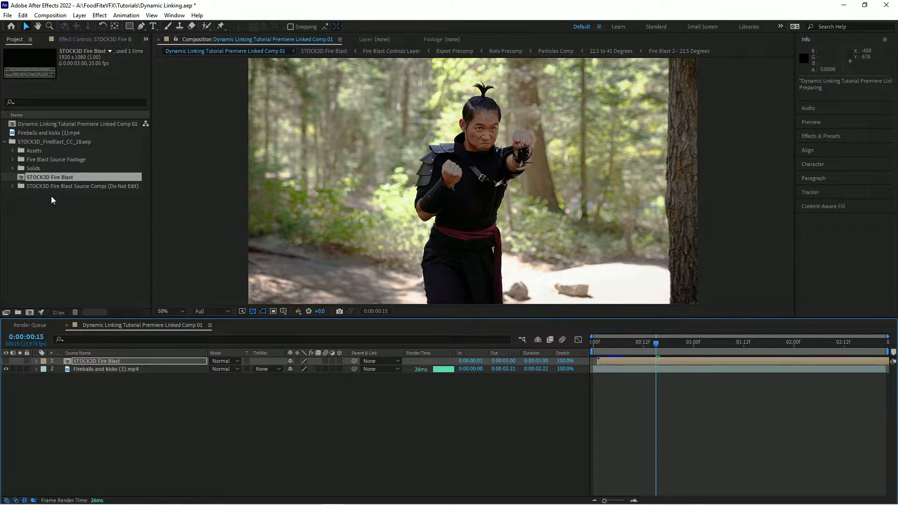
left_click_drag(43, 180, 77, 365)
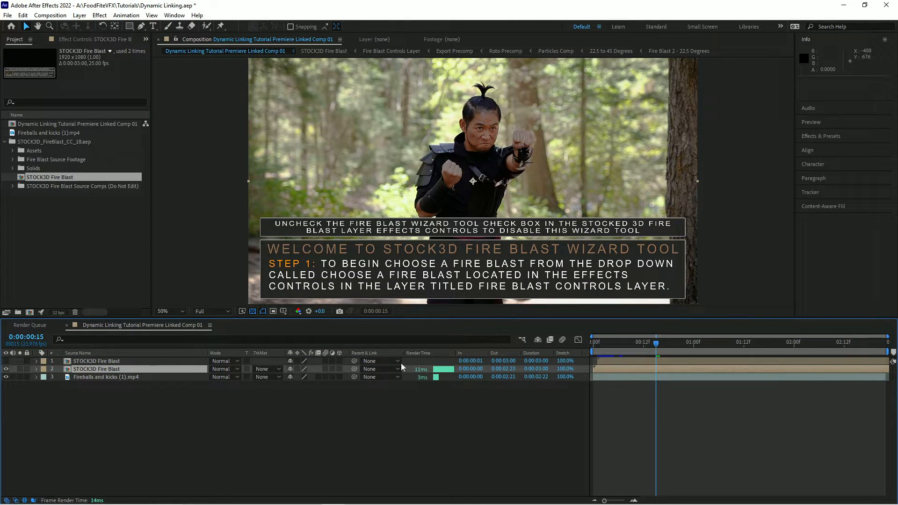
left_click(36, 369)
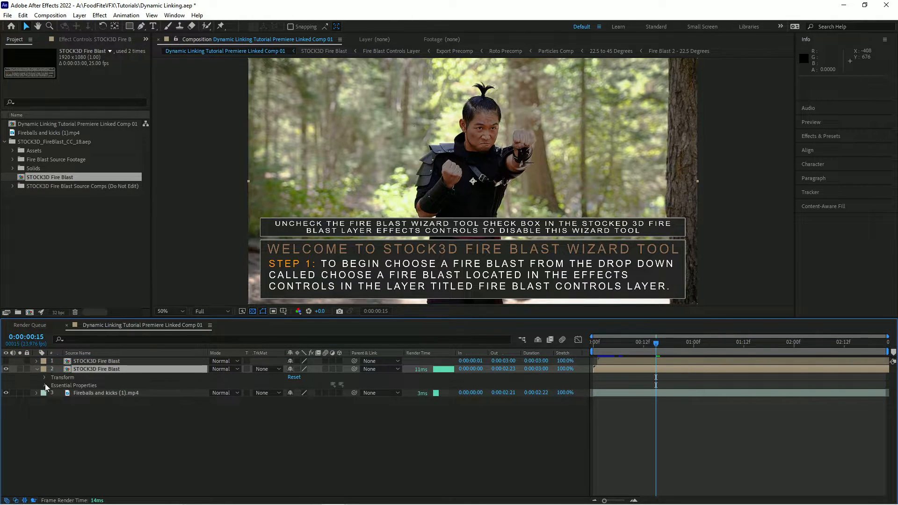
left_click(44, 385)
left_click(292, 393)
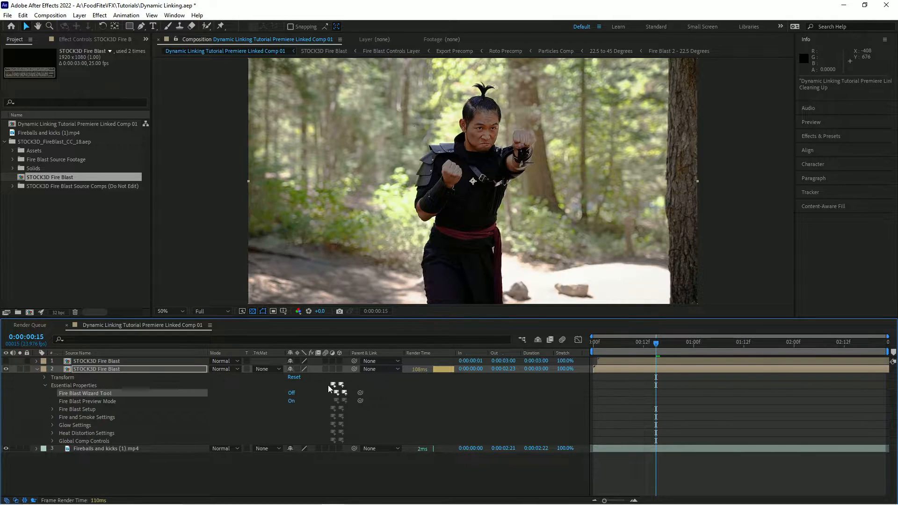
Expand the second layer's Fire Blast Setup, choose Fire Blast 1 and set Fire Blast Orientation to 96.
left_click(53, 409)
left_click(299, 417)
left_click(300, 434)
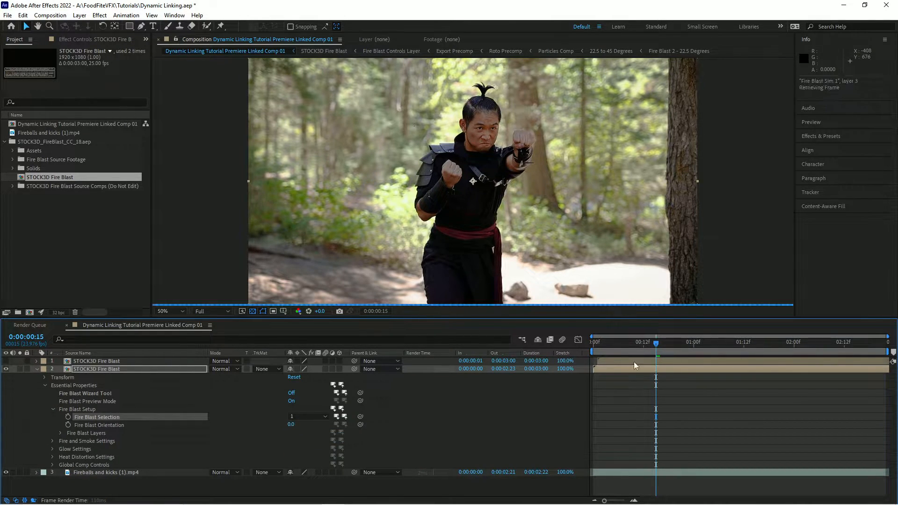
left_click_drag(291, 426, 331, 421)
Slide the second blast layer to start at frame 12 and move the blast onto the character's other fist.
left_click_drag(608, 369, 664, 369)
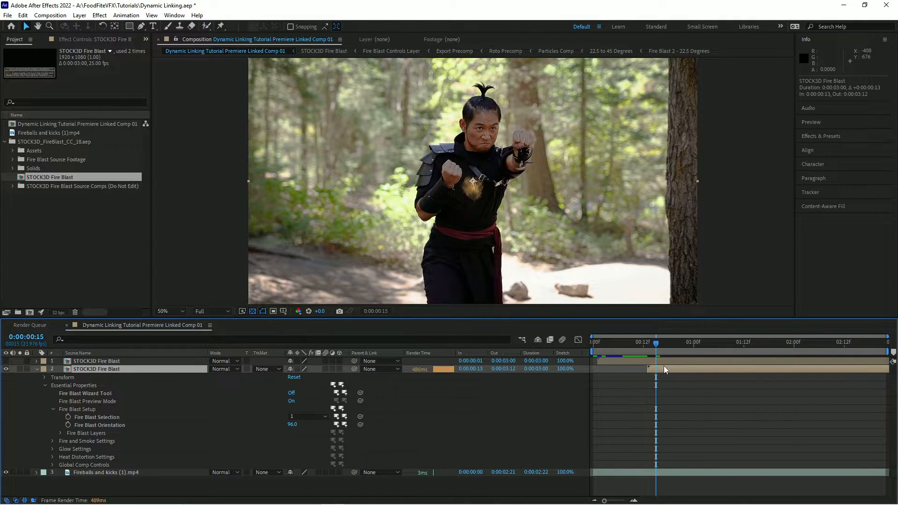
key("alt+Page_Up")
left_click_drag(478, 229, 532, 181)
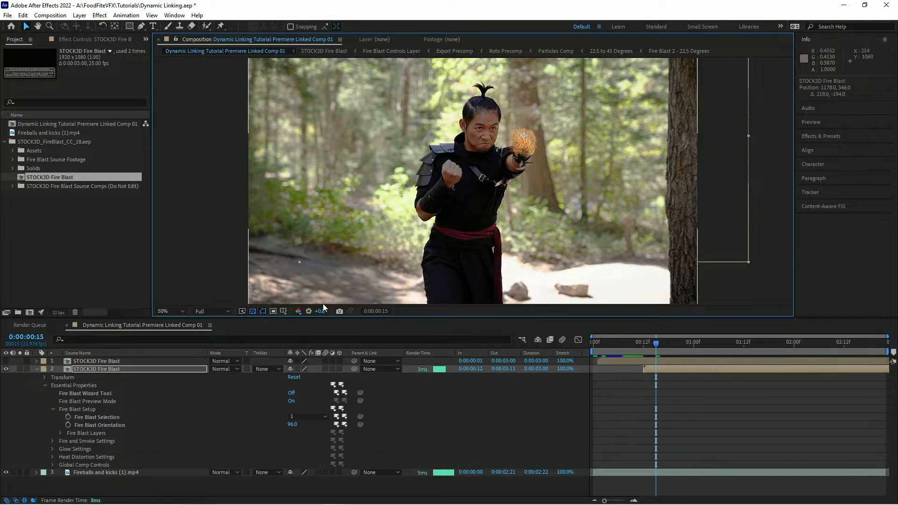
Reveal the second layer's Position and Scale, keyframe Scale, and reposition the blast a frame earlier to follow the fist.
key("p")
key("shift+s")
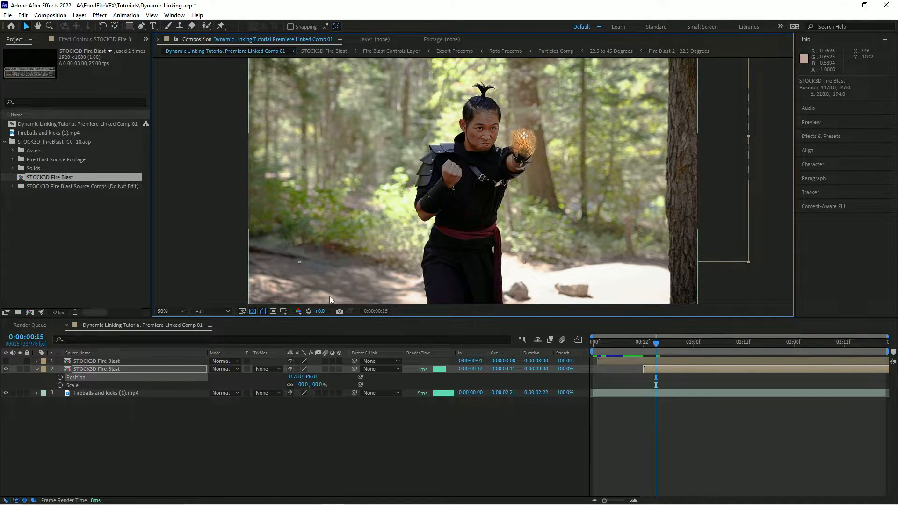
left_click(60, 386)
key("Page_Up")
left_click_drag(539, 209, 554, 286)
key("Page_Up")
key("Page_Up")
At 1:10, scale the second blast up to 1356%.
key("space")
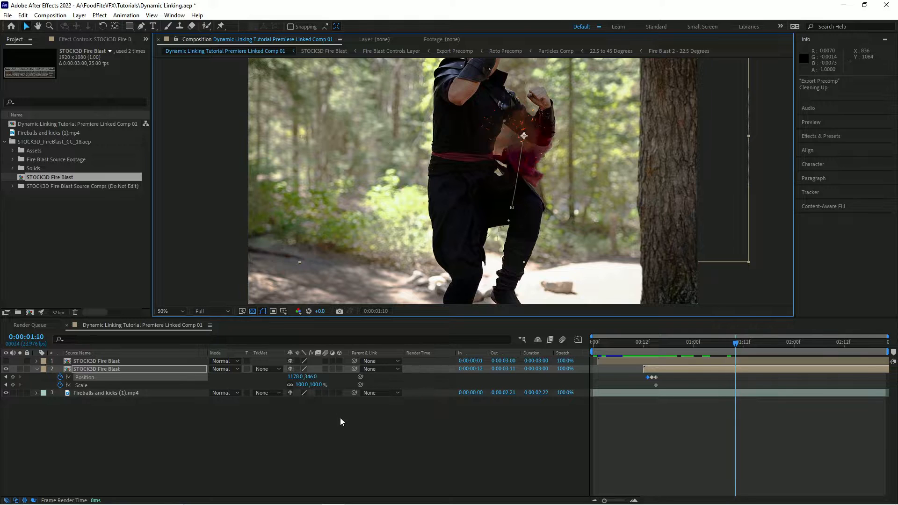
left_click_drag(311, 388, 728, 321)
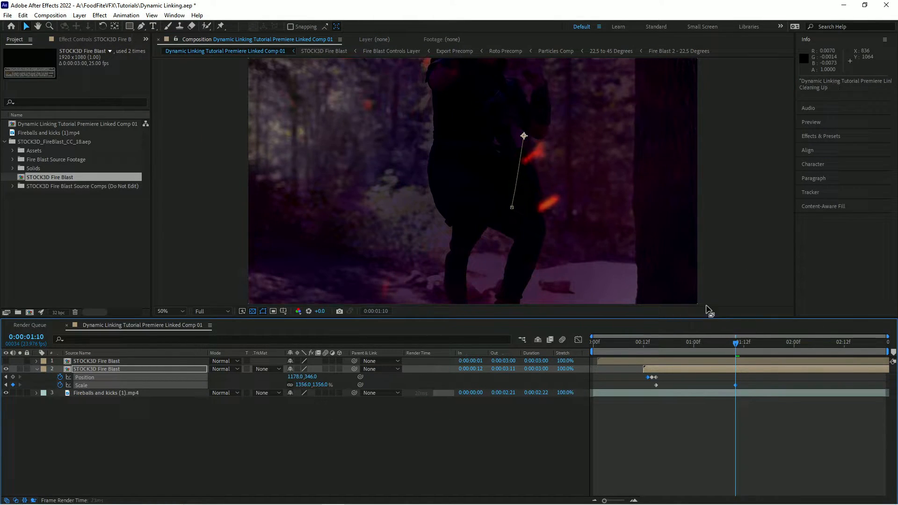
Move the second blast's position to about 1090,686 so it expands across the frame.
left_click_drag(616, 219, 566, 274)
mouse_move(729, 349)
left_mouse_down()
mouse_move(694, 348)
mouse_move(734, 341)
left_mouse_up()
left_click_drag(607, 280, 592, 201)
left_click_drag(732, 349, 474, 334)
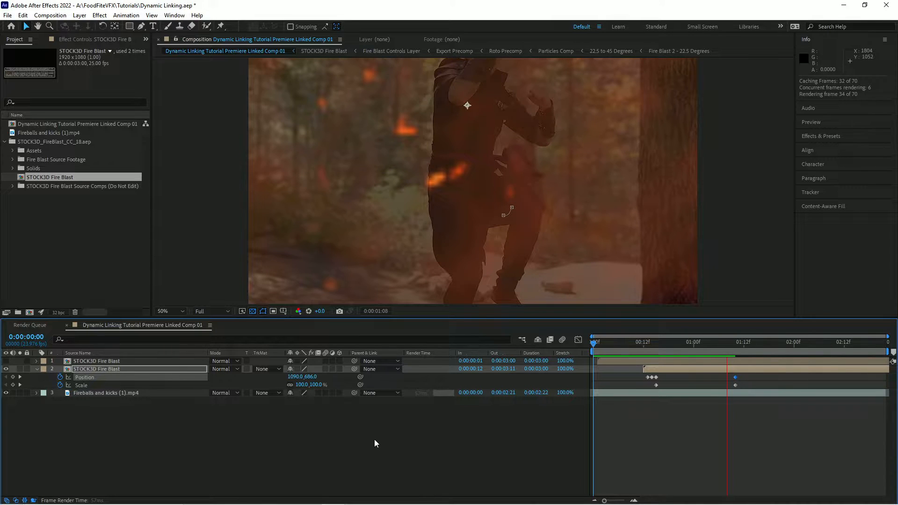
Play back the composition to preview both fire blasts.
left_click(400, 440)
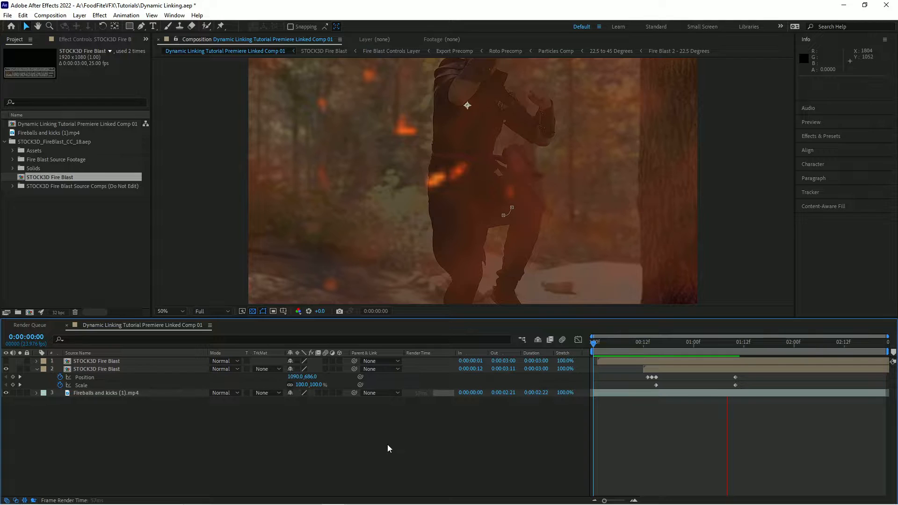
left_click(751, 259)
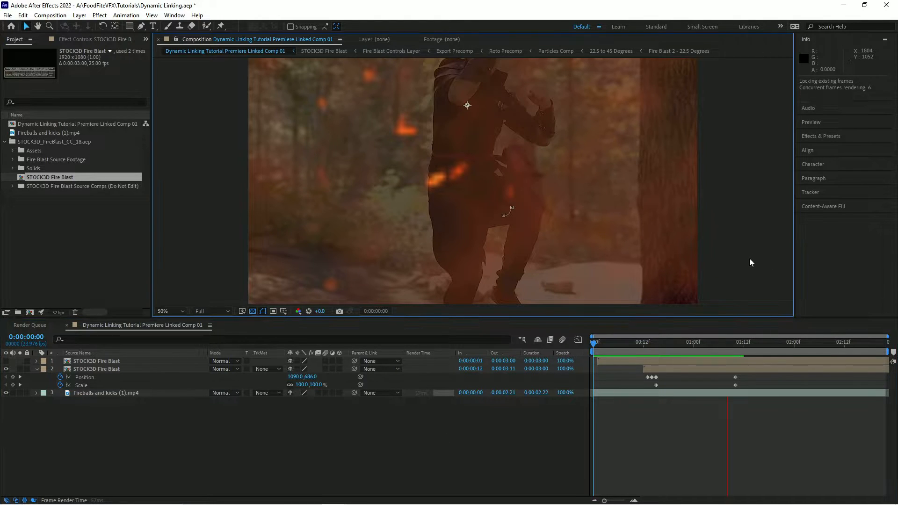
left_click_drag(618, 345, 558, 335)
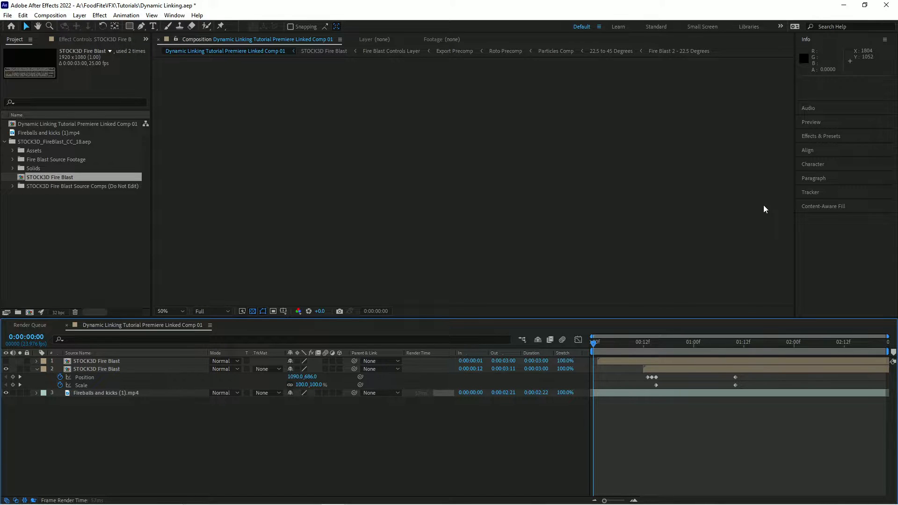
key("space")
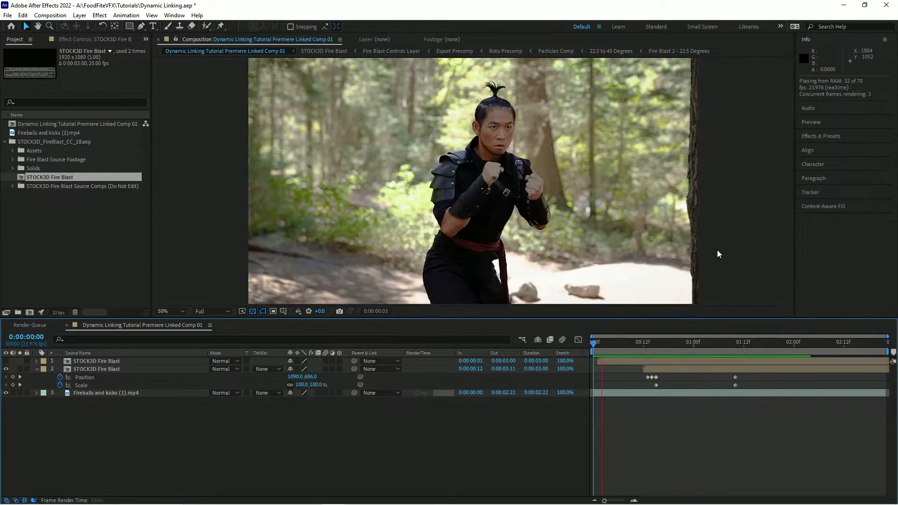
Save the project.
key("ctrl+s")
left_click(623, 342)
left_click(23, 14)
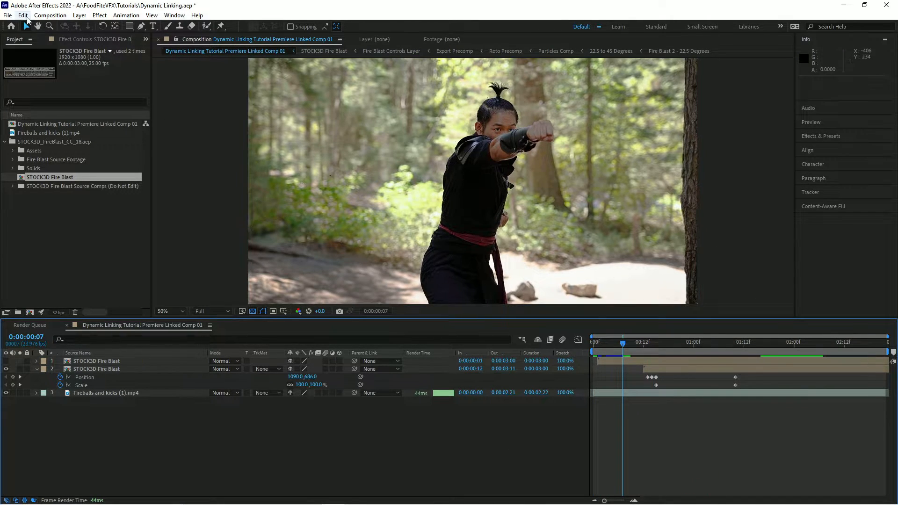
Clear the disk cache for all versions.
mouse_move(52, 215)
left_click(206, 214)
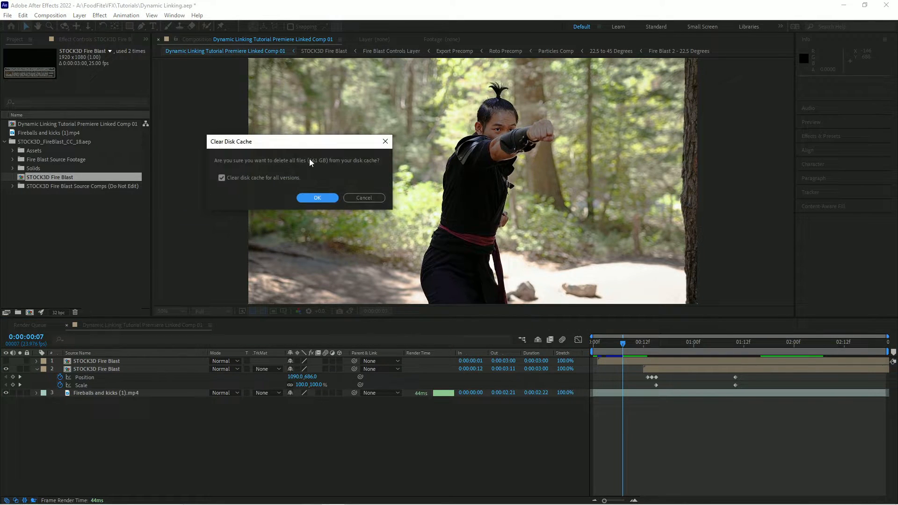
left_click(317, 198)
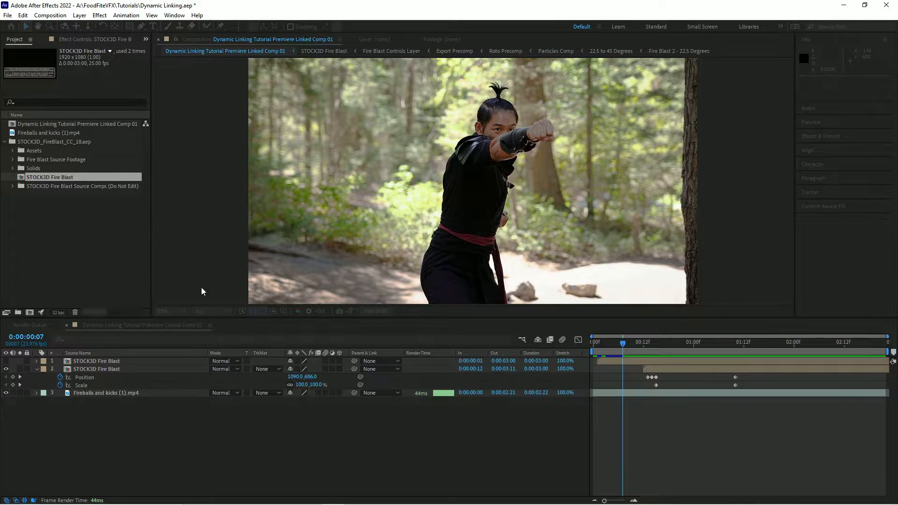
Set the viewer resolution to Half and move the time indicator back to the start of the composition.
left_click(213, 311)
left_click(210, 343)
left_click_drag(609, 348, 585, 345)
left_click(6, 369)
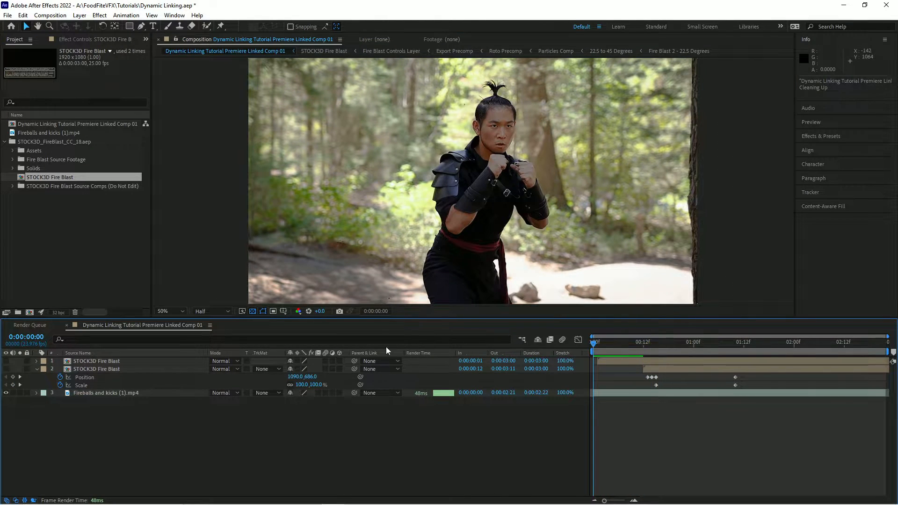
Add another STOCK3D Fire Blast layer above the footage at 1:12 and switch off its Fire Blast Wizard Tool.
left_click_drag(25, 180, 70, 391)
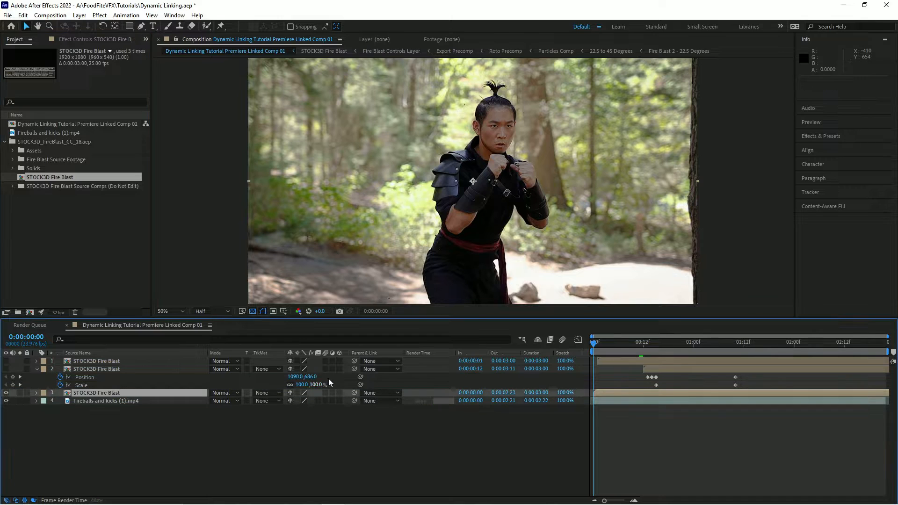
left_click_drag(610, 346, 745, 347)
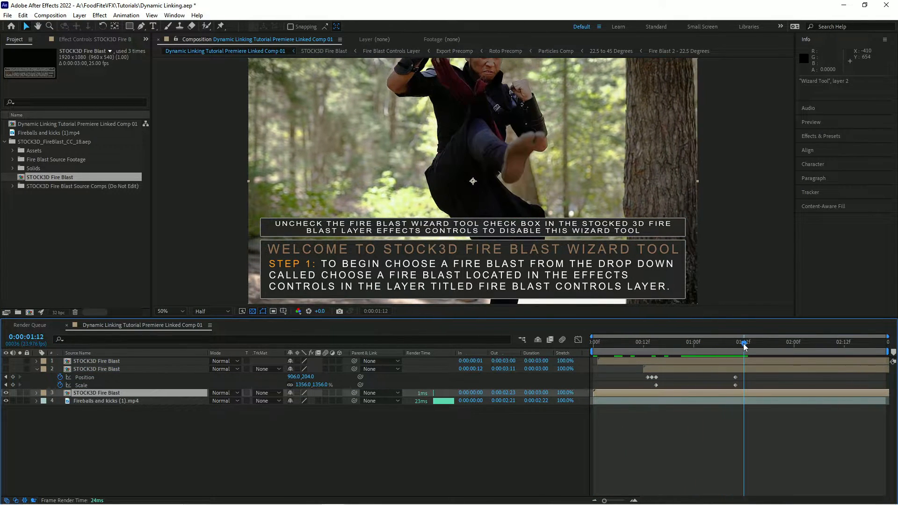
left_click(37, 393)
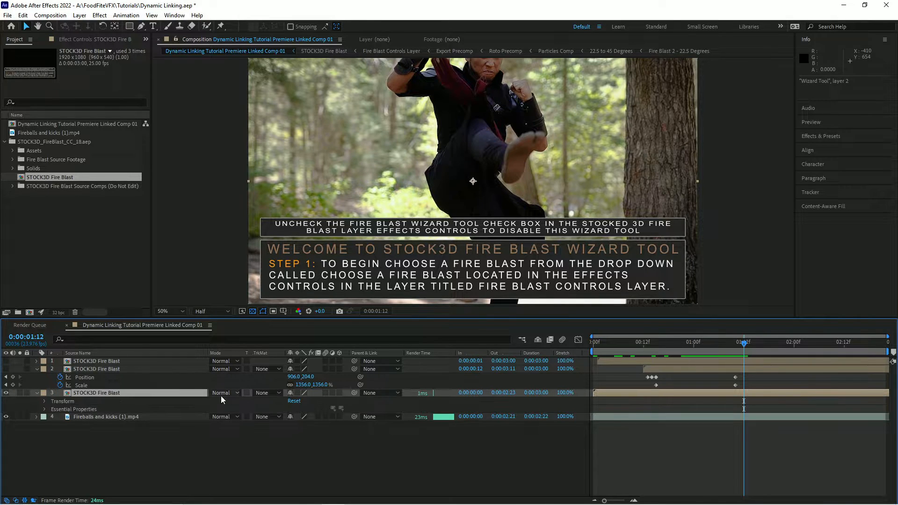
left_click(45, 410)
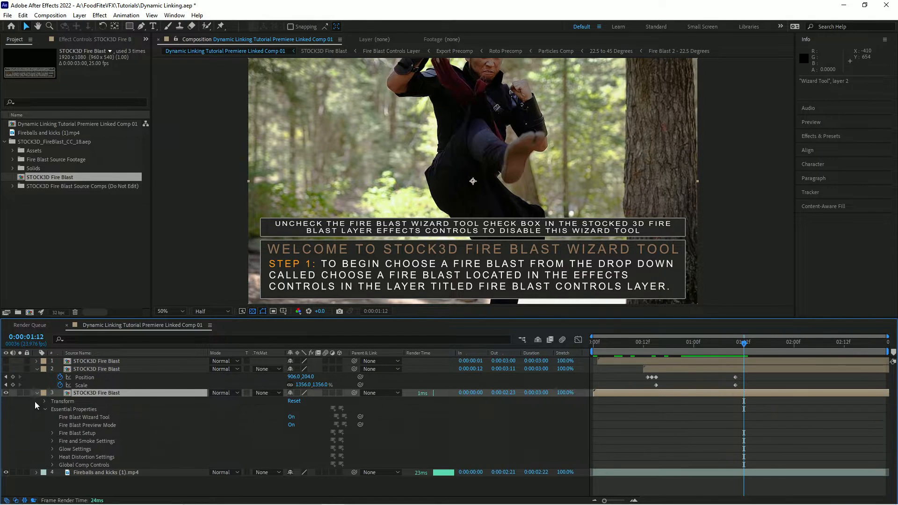
left_click(291, 417)
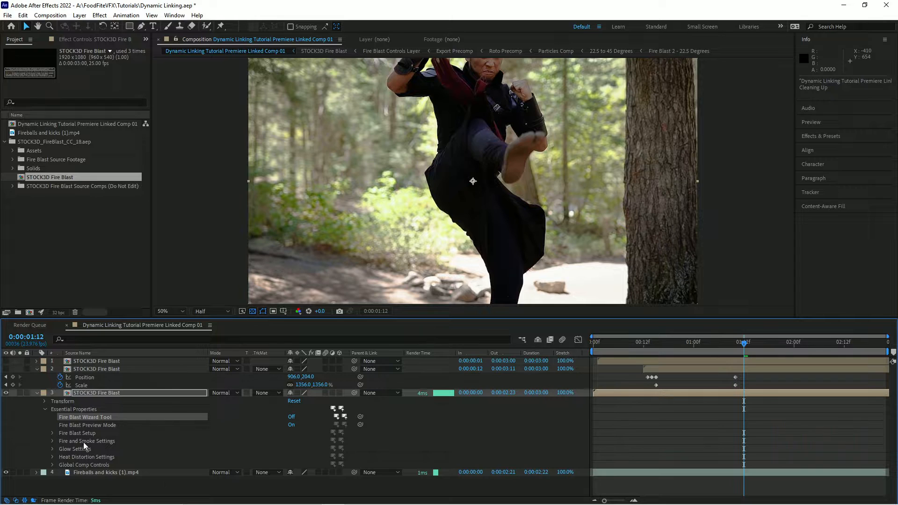
Set the new blast's Fire Blast Selection to 4 and slide the layer to start at 0:00:01:02.
left_click(50, 434)
left_click(309, 441)
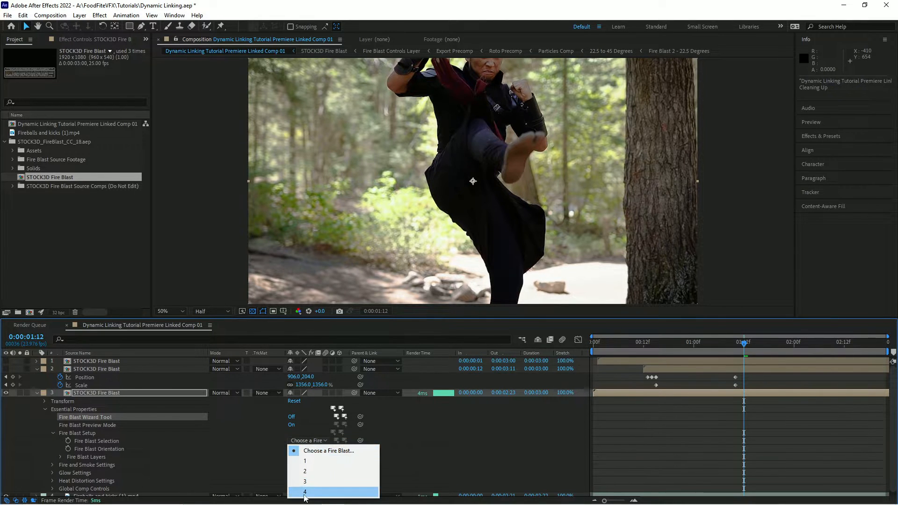
left_click(364, 491)
left_click_drag(613, 391, 720, 381)
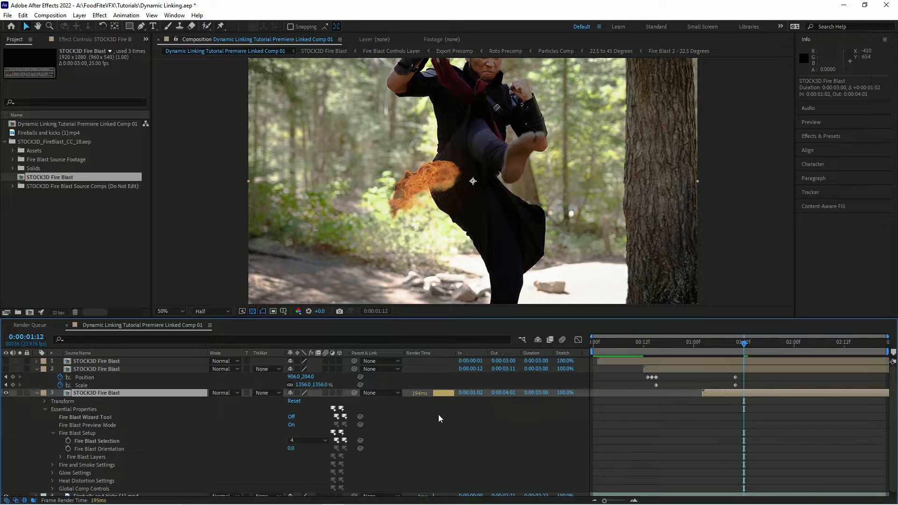
Set the new blast's Fire Blast Orientation to 82 and scale it to 184%.
left_click_drag(291, 449, 329, 450)
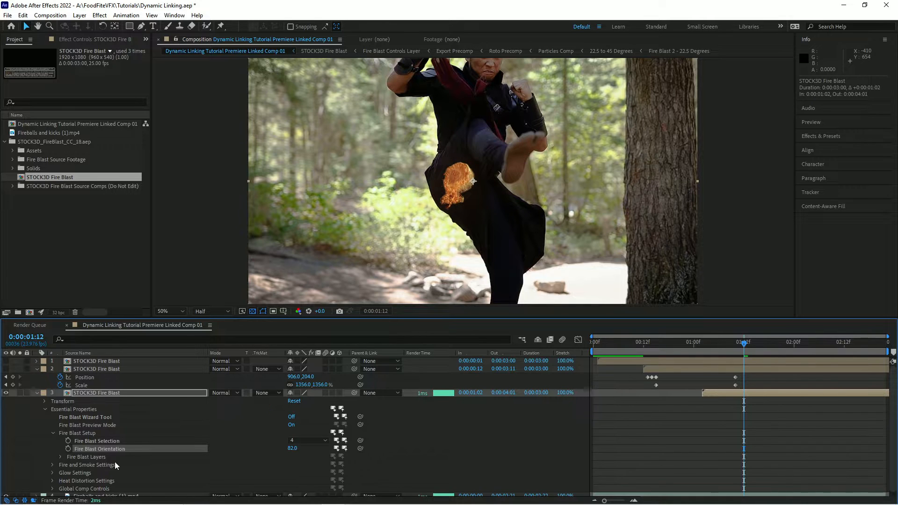
key("s")
left_click_drag(310, 401, 354, 402)
Move the blast to about 1344,440 beside the kick and keyframe its position and scale, dragging it lower along the leg on earlier frames.
left_click_drag(419, 247, 509, 222)
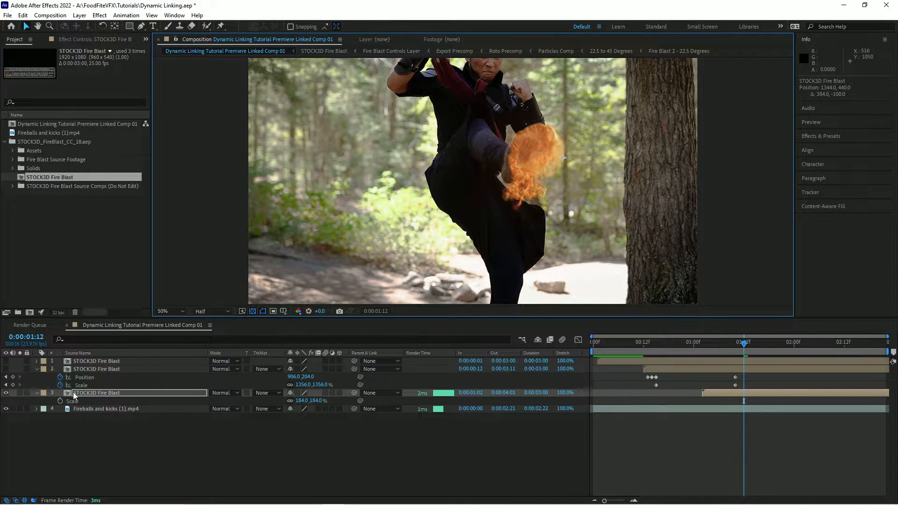
key("shift+p")
left_click(60, 409)
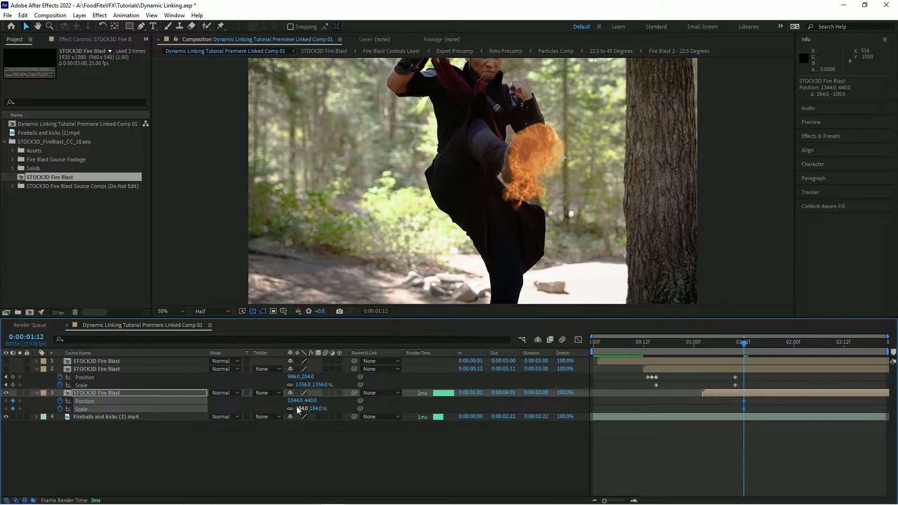
key("Page_Up")
left_click_drag(547, 224, 503, 329)
key("Page_Up")
key("Page_Up")
left_click_drag(461, 280, 456, 324)
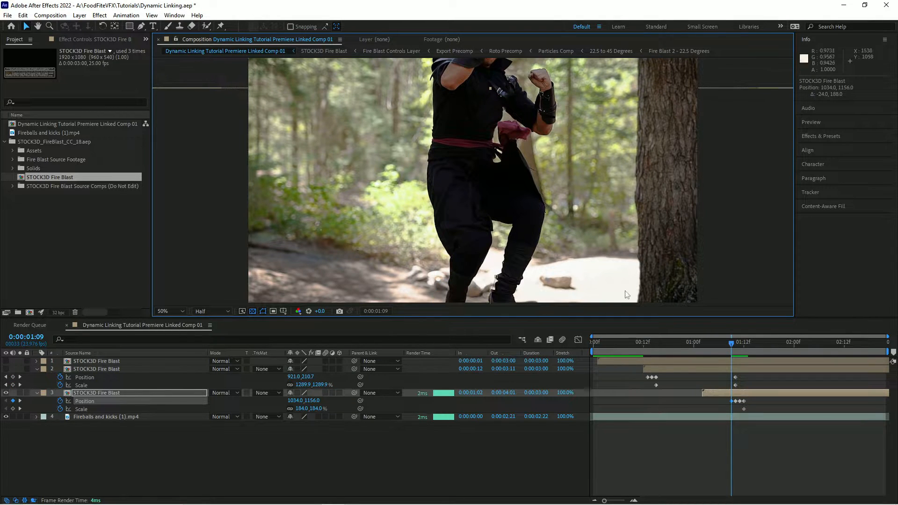
Step forward frame by frame through the new blast's animation.
key("space")
key("space")
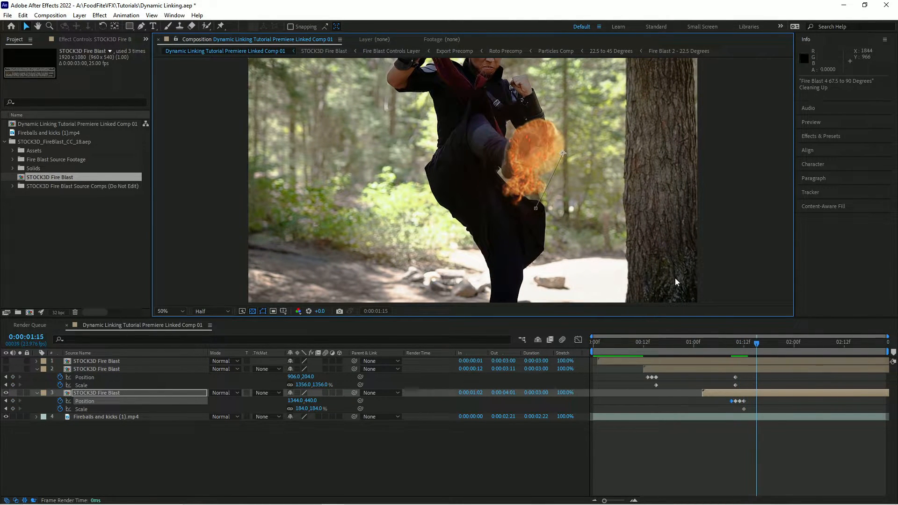
key("Page_Down")
key("Page_Down")
key("Page_Down")
key("Page_Down")
key("Page_Down")
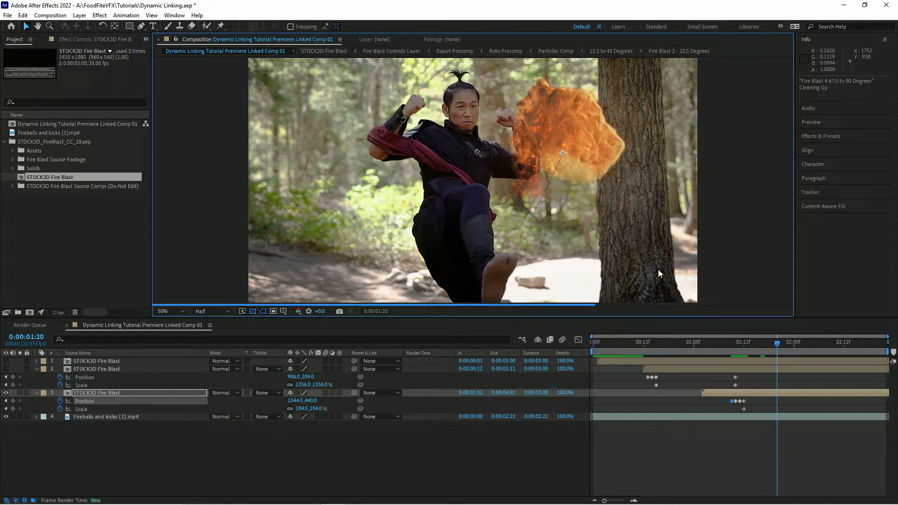
key("Page_Down")
key("Page_Down")
key("Page_Down")
key("Page_Down")
At 2:07, keyframe the blast's scale up to 715%.
key("Page_Down")
key("Page_Down")
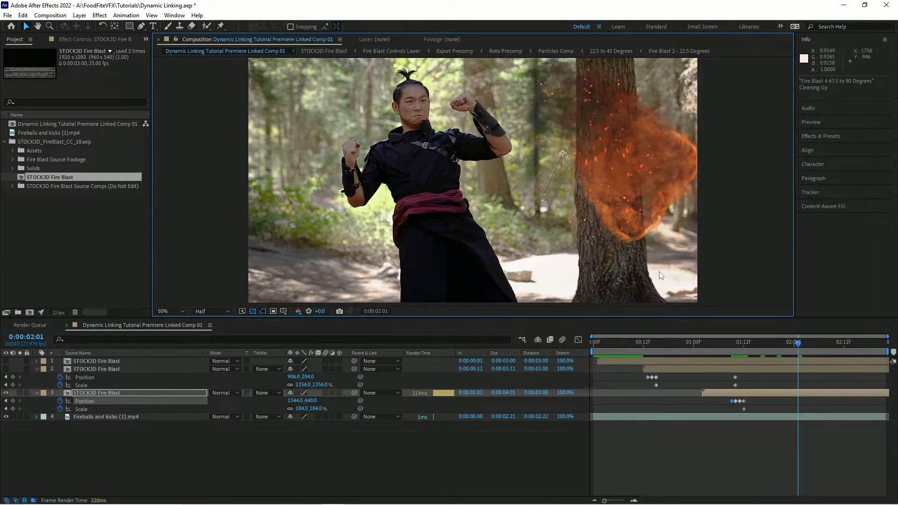
Rotate the blast about -18° with the Rotation tool.
key("w")
left_click_drag(619, 224, 631, 201)
key("v")
key("Page_Down")
key("Page_Down")
key("Page_Down")
key("Page_Down")
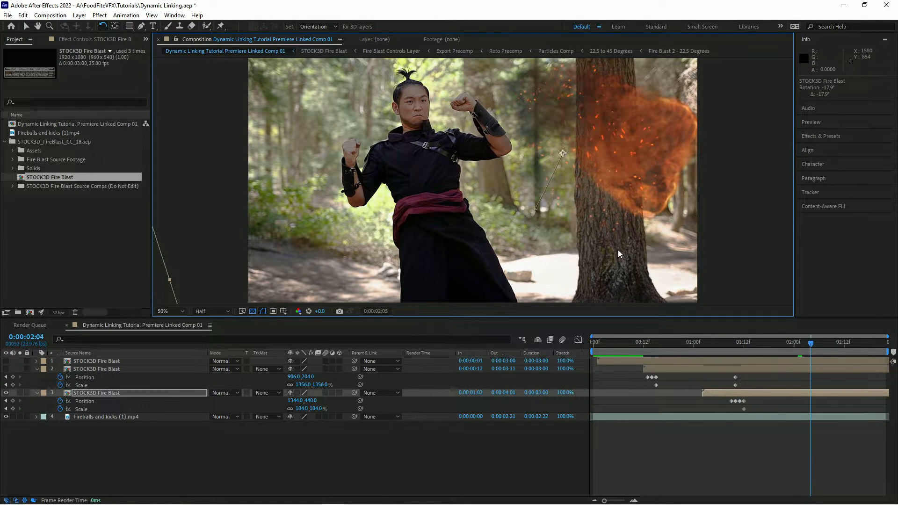
key("Page_Down")
key("Page_Down")
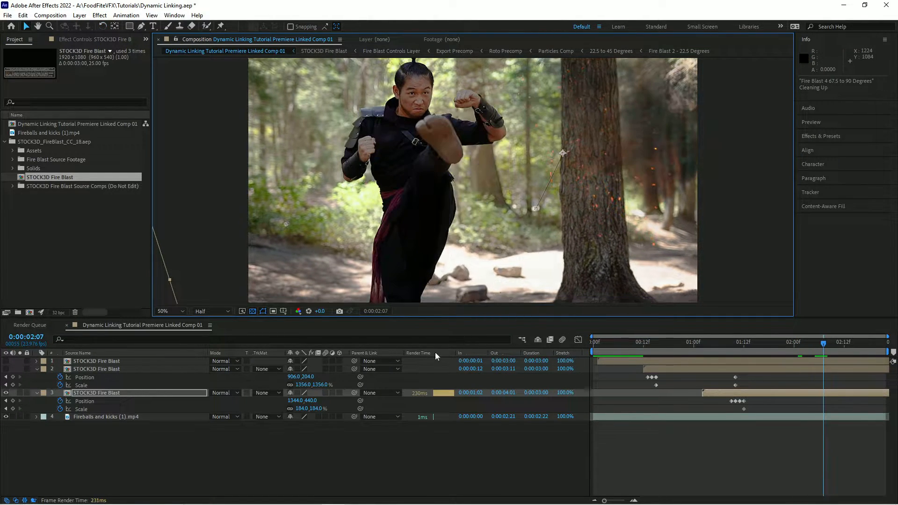
left_click_drag(316, 408, 369, 408)
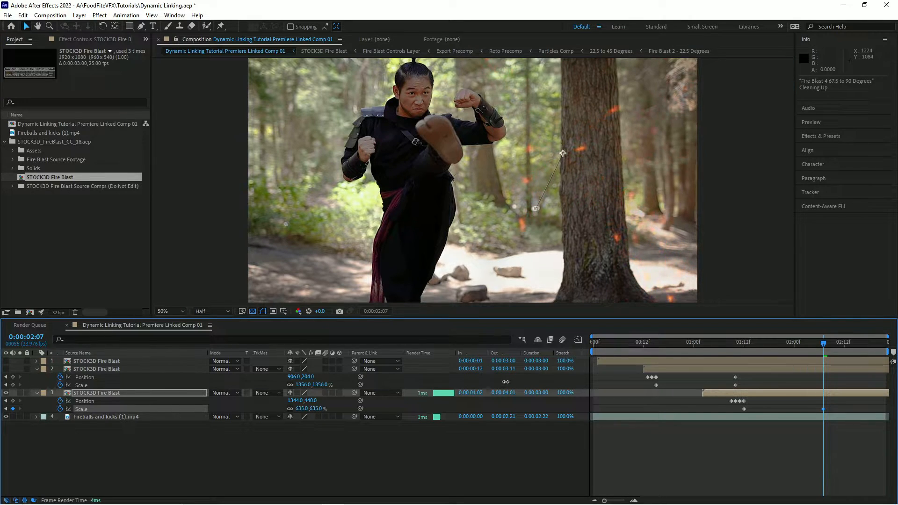
Scrub around 2:06 and nudge the blast's position to about 1448,410.
key("space")
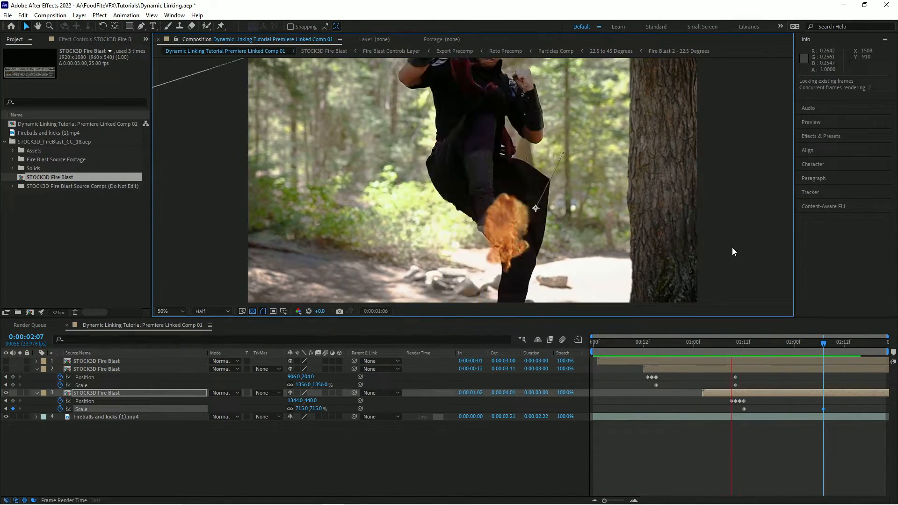
key("space")
left_click_drag(823, 344, 748, 348)
left_click_drag(732, 348, 819, 344)
left_click_drag(666, 257, 673, 256)
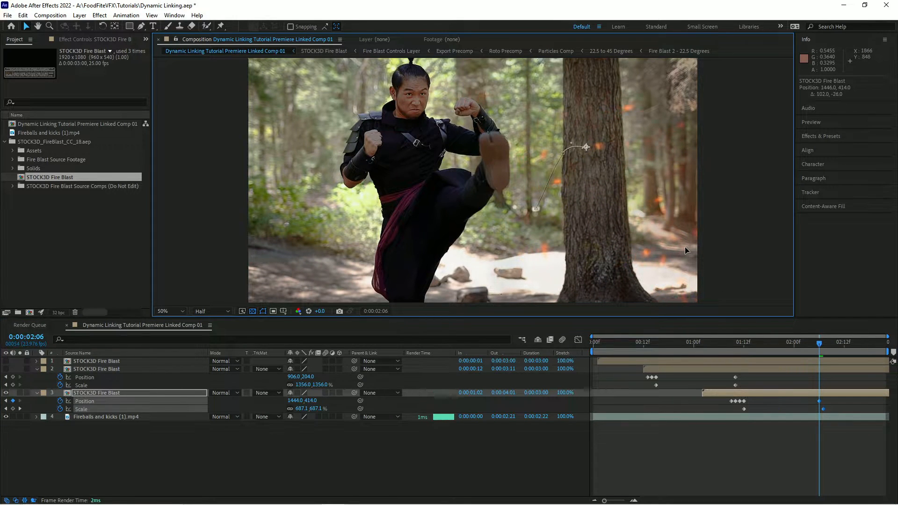
Play and scrub through the composition to review the third blast.
key("space")
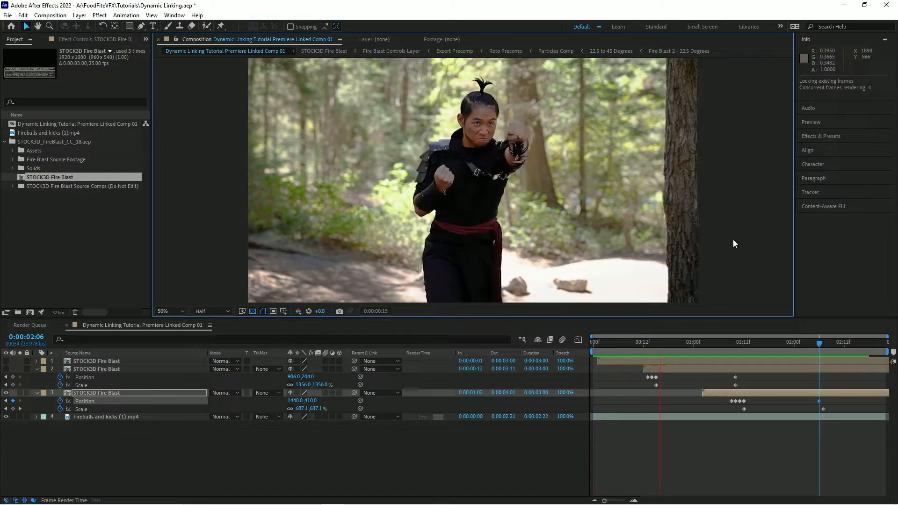
left_click_drag(818, 339, 724, 352)
left_click(6, 393)
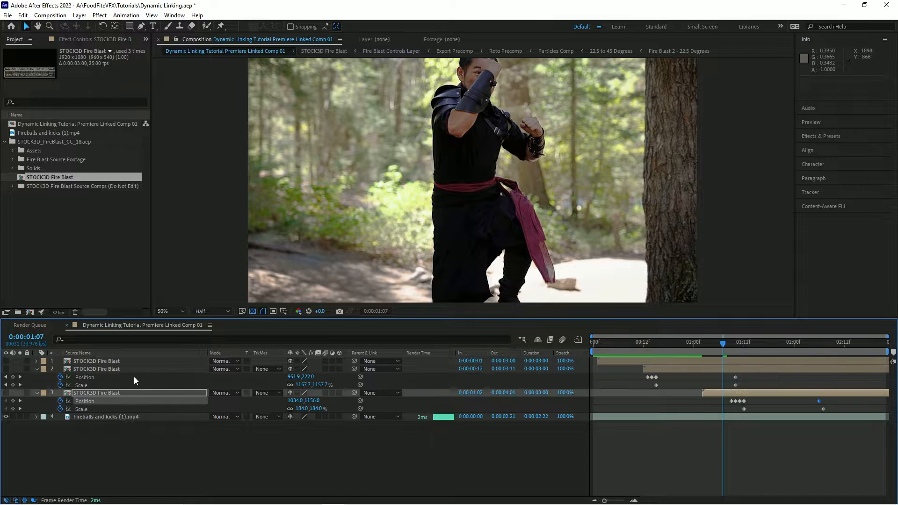
left_click_drag(722, 343, 824, 337)
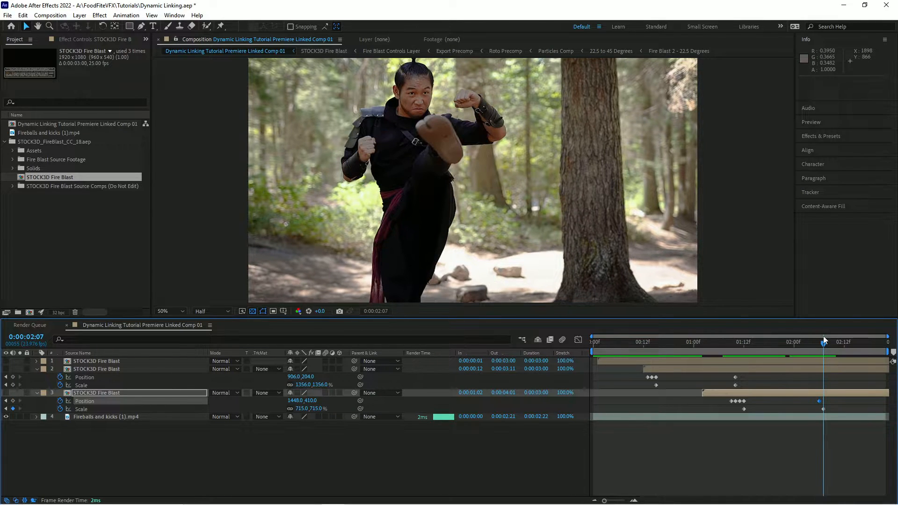
Add a fourth STOCK3D Fire Blast layer at 2:07 and switch off its Fire Blast Wizard Tool.
left_click_drag(45, 179, 84, 418)
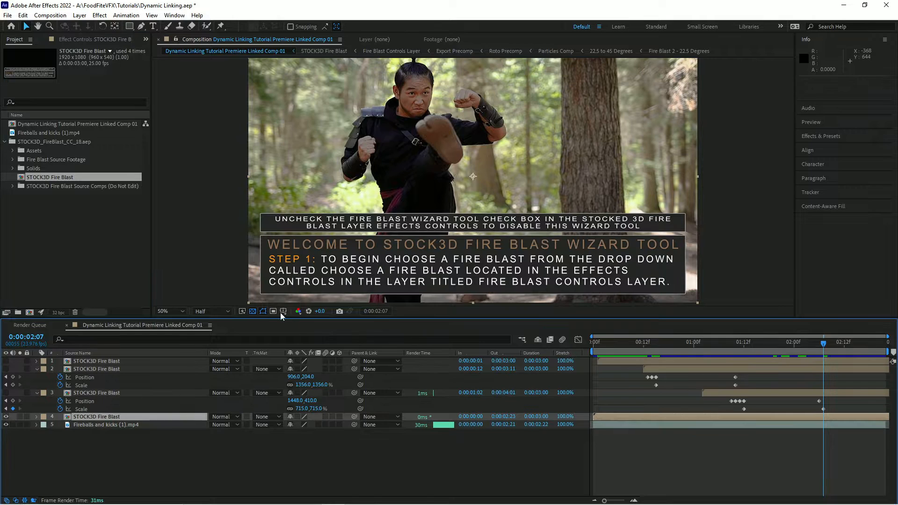
left_click(37, 416)
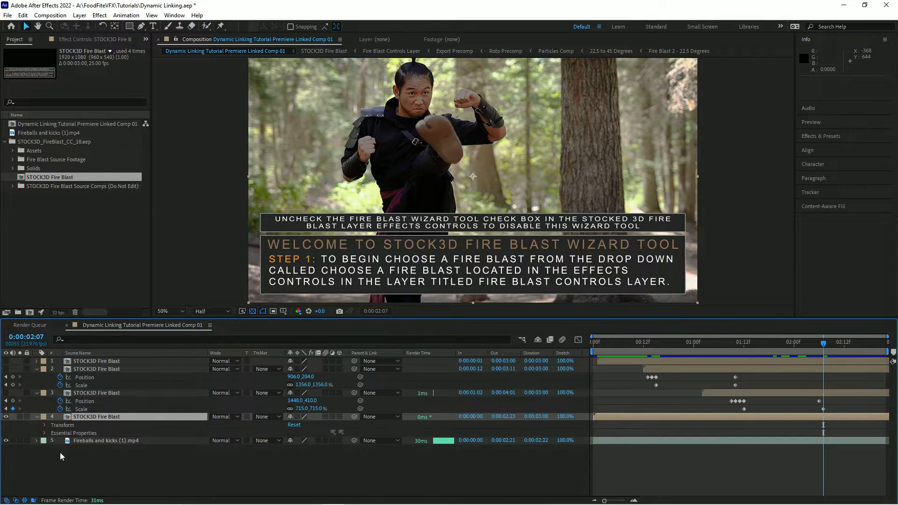
left_click(45, 433)
left_click(292, 441)
Set the fourth blast's Fire Blast Selection to 3 and slide the layer to start at 0:00:01:21.
left_click(52, 457)
left_click(303, 464)
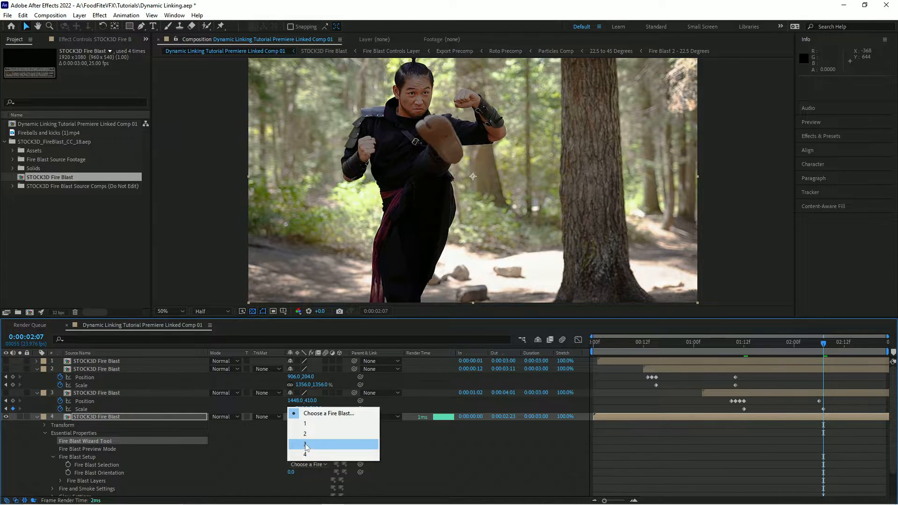
left_click(307, 444)
left_click(616, 417)
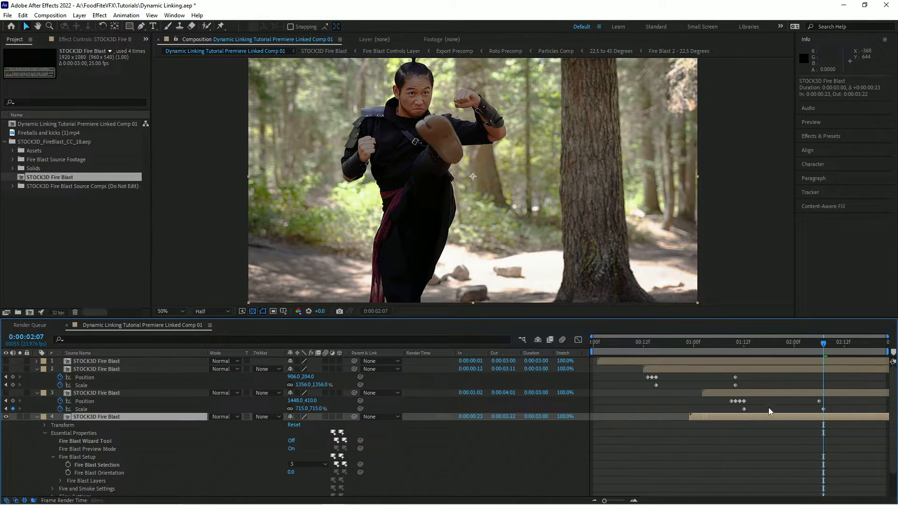
left_click_drag(752, 414, 809, 414)
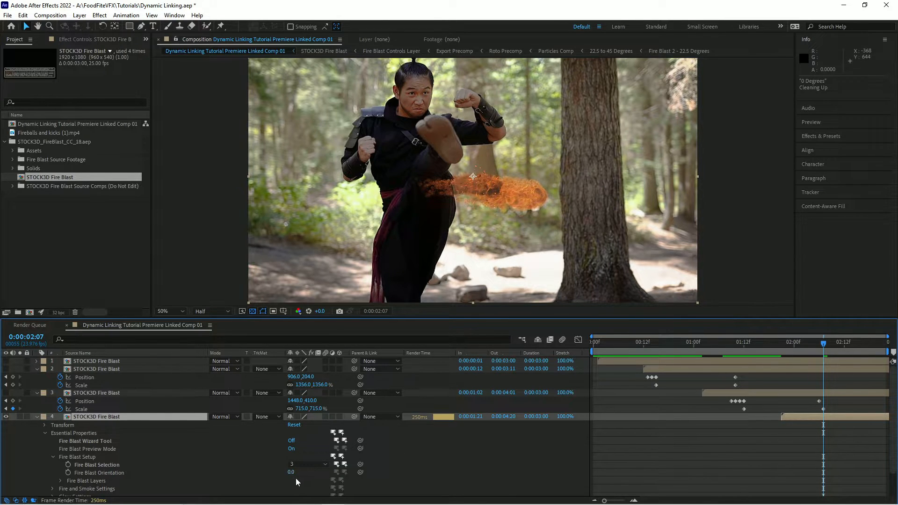
Adjust the fourth blast's Fire Blast Orientation and rotate the layer with the Rotation tool.
left_click_drag(290, 472, 347, 472)
key("w")
left_click_drag(578, 226, 523, 310)
key("v")
Scale the fourth blast to 140% and position it at about 1276,446 in front of the kicking foot.
left_click_drag(452, 237, 508, 232)
key("s")
left_click_drag(316, 425, 336, 425)
left_click_drag(507, 190, 523, 190)
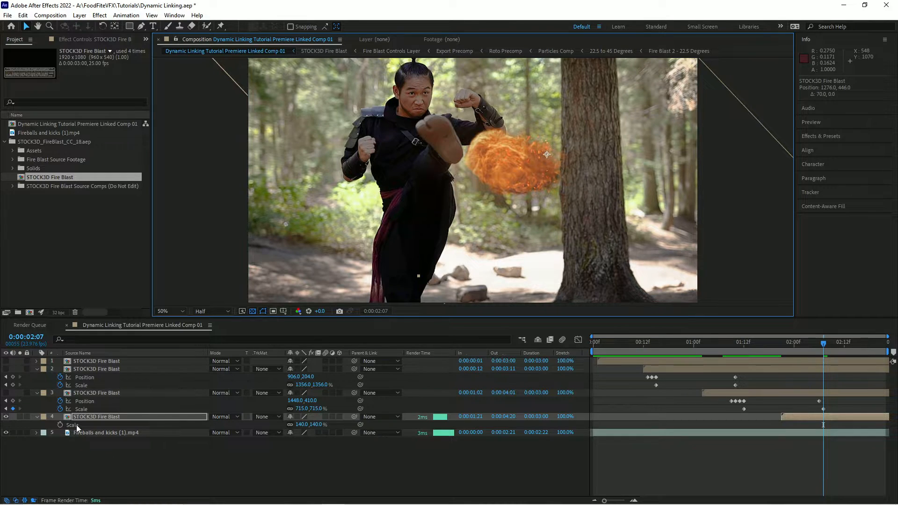
Keyframe the fourth blast's position and scale, dragging it down toward the foot on earlier frames.
key("shift+p")
left_click(60, 425)
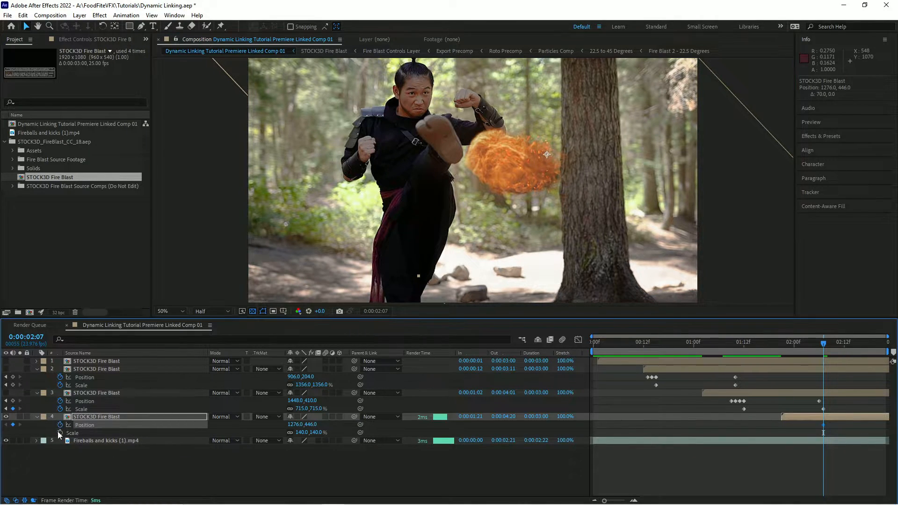
left_click(60, 433)
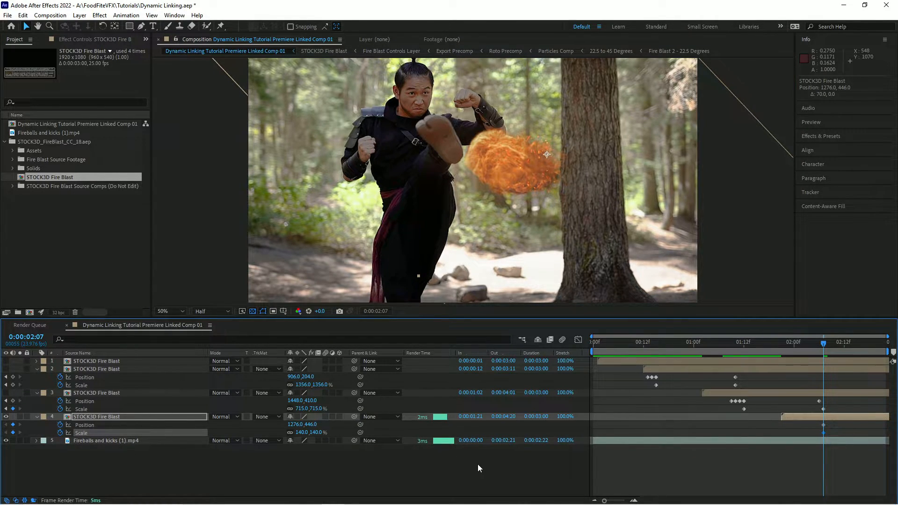
key("Page_Up")
left_click_drag(539, 234, 593, 316)
key("Page_Up")
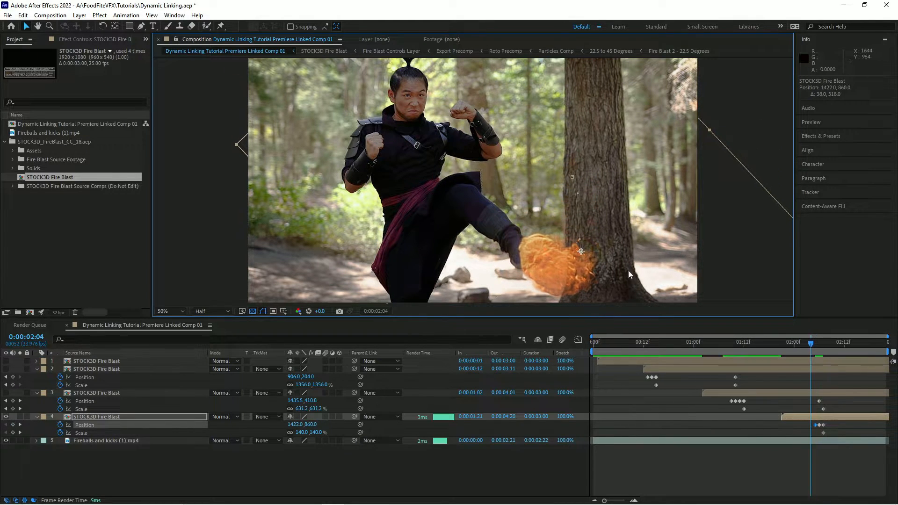
key("Page_Up")
left_click_drag(624, 253, 588, 313)
Step back and forth through the frames to check the fourth blast's motion.
key("Page_Up")
key("Page_Up")
key("Page_Down")
key("Page_Down")
key("Page_Down")
key("Page_Down")
key("Page_Down")
key("Page_Down")
key("Page_Down")
key("Page_Down")
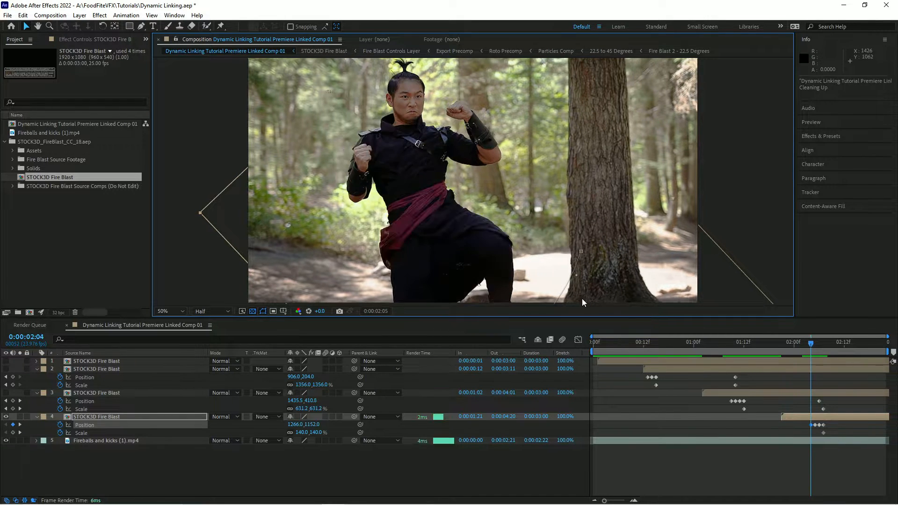
Step to the fourth blast's last frame, scale it to about 744% and move it to about 928,518.
key("Page_Down")
key("Page_Down")
key("Page_Down")
key("Page_Down")
key("Page_Down")
key("Page_Down")
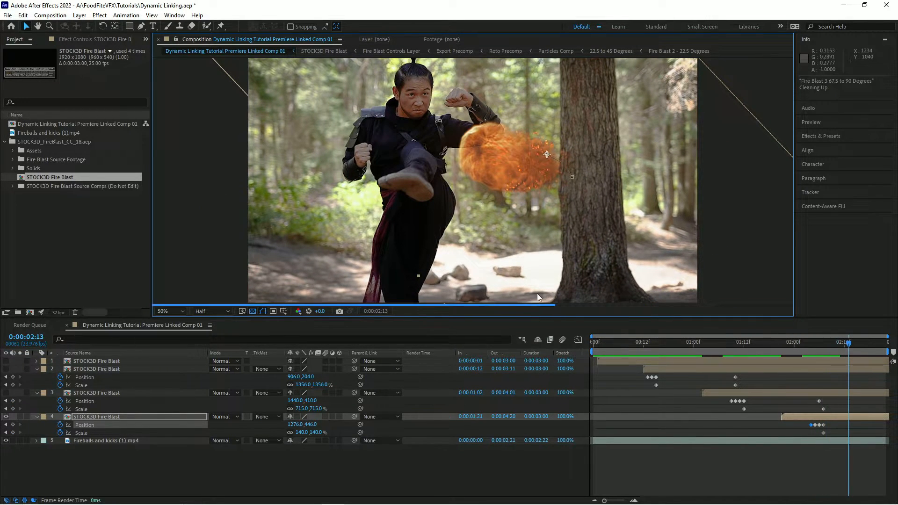
key("Page_Down")
key("Page_Down")
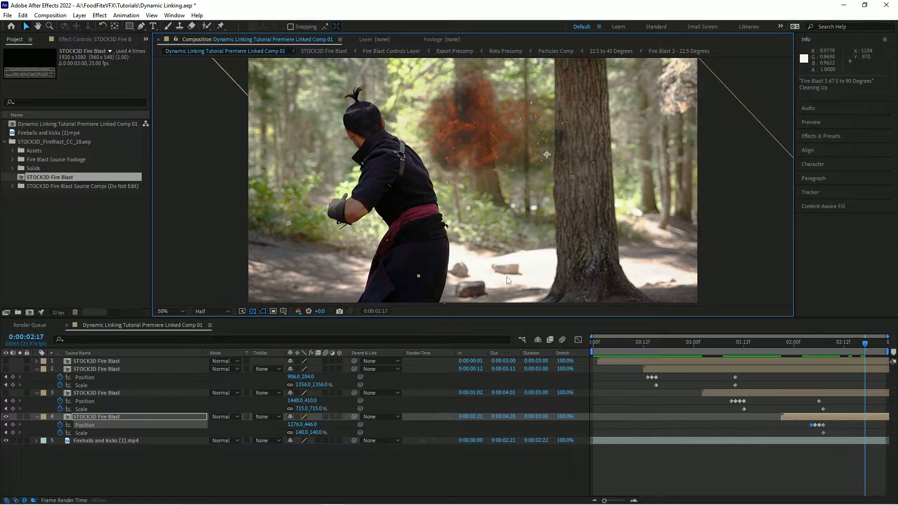
key("Page_Down")
left_click_drag(304, 433, 550, 379)
left_click_drag(376, 157, 296, 173)
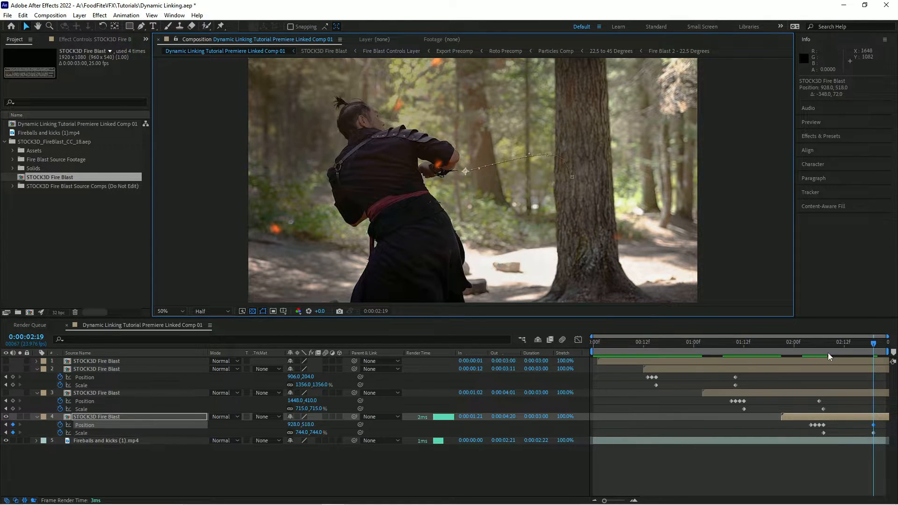
Reveal the fourth blast's Rotation and rotate it to about 93° one frame before the kick keyframe.
left_click_drag(869, 344, 821, 350)
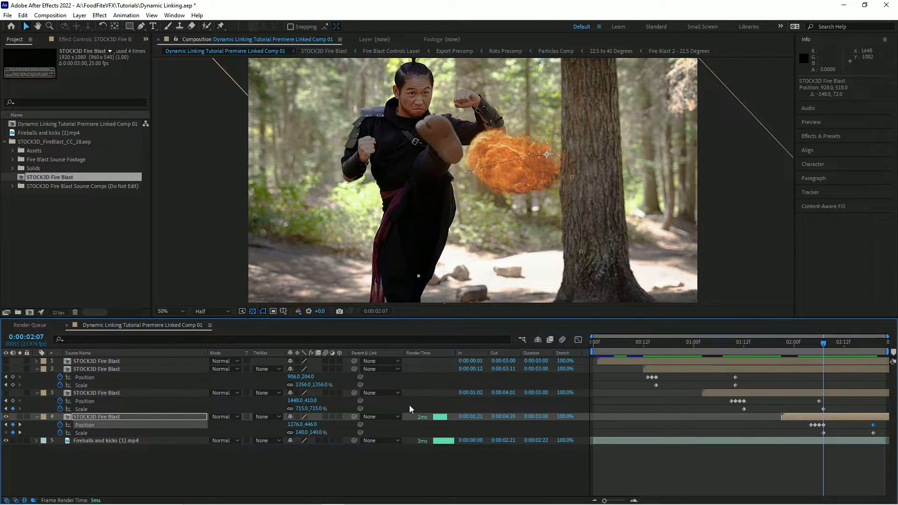
key("shift+r")
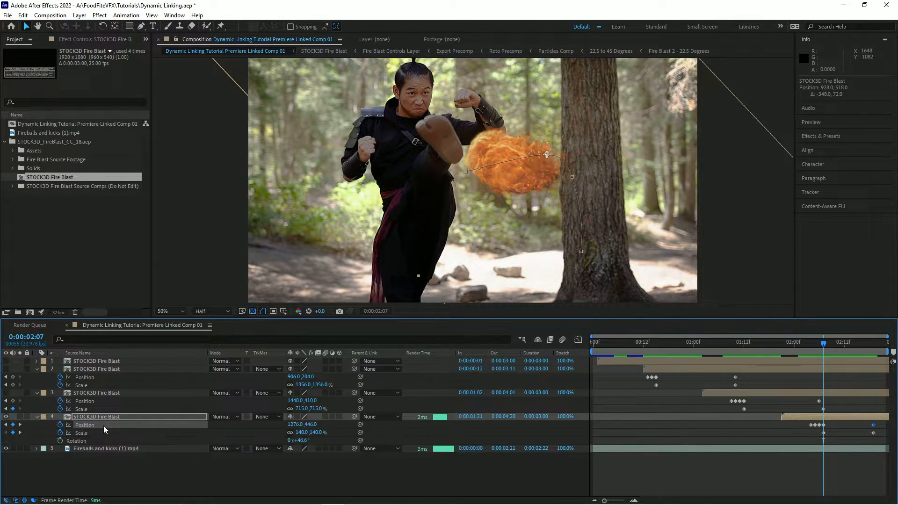
left_click(77, 442)
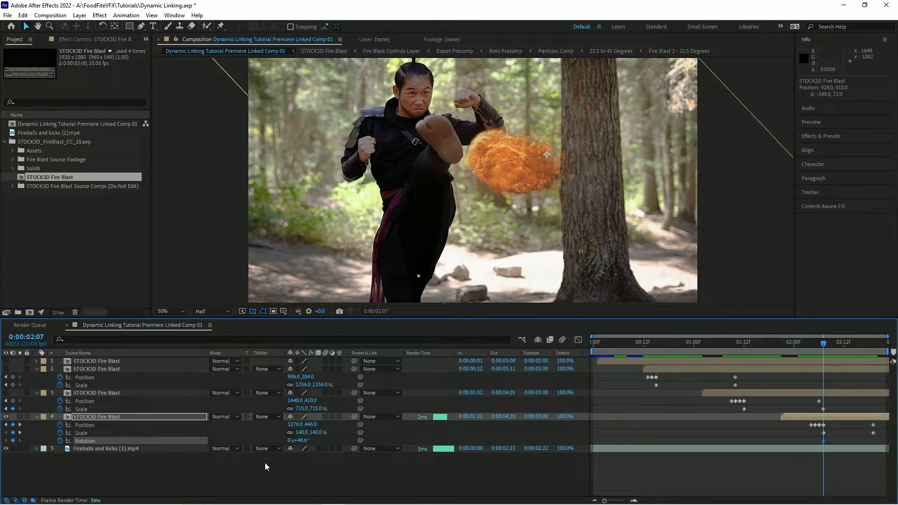
key("Page_Up")
key("w")
left_click_drag(627, 226, 580, 287)
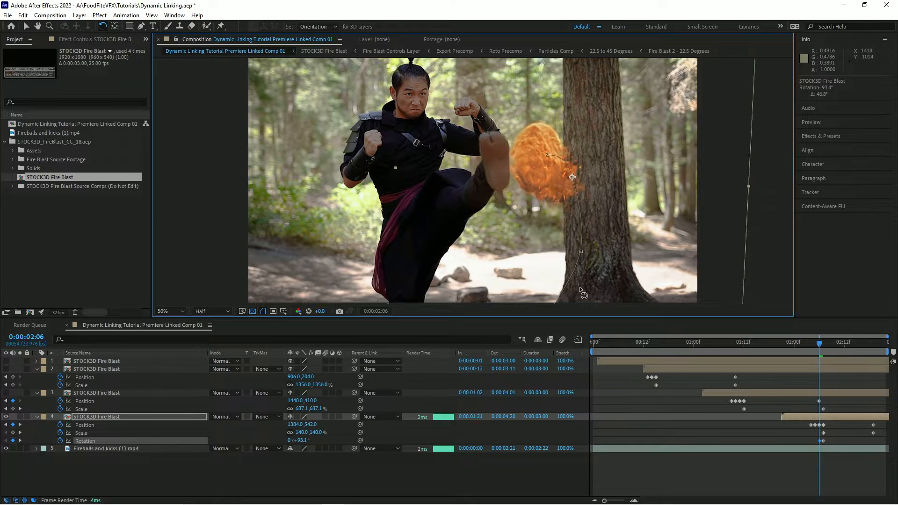
Rotate the fourth blast to about 126° and move it down toward the foot on earlier frames.
key("Page_Up")
left_click_drag(654, 280, 648, 304)
key("v")
key("Page_Up")
key("w")
key("v")
left_click_drag(640, 258, 642, 280)
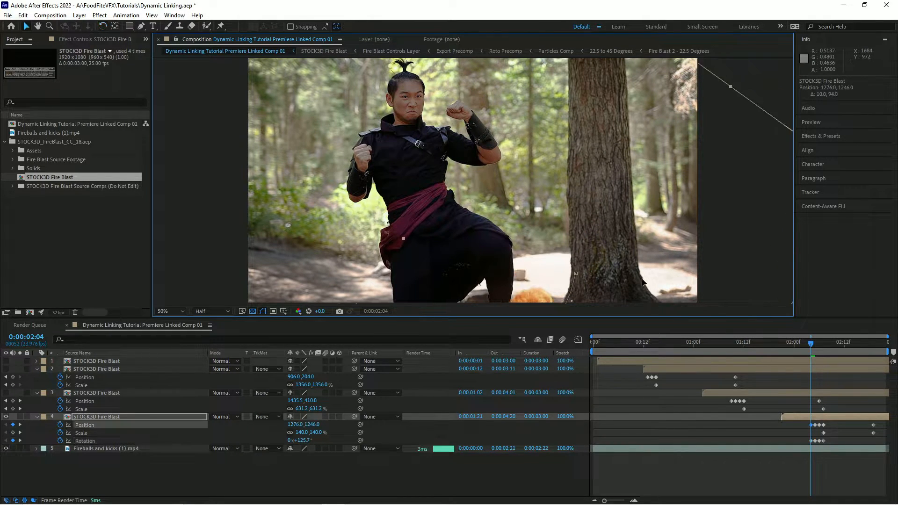
key("Page_Up")
left_click_drag(652, 245, 650, 284)
Fine-tune the fourth blast's rotation with the Rotation tool on the frames around the kick.
key("Page_Down")
key("Page_Down")
key("Page_Down")
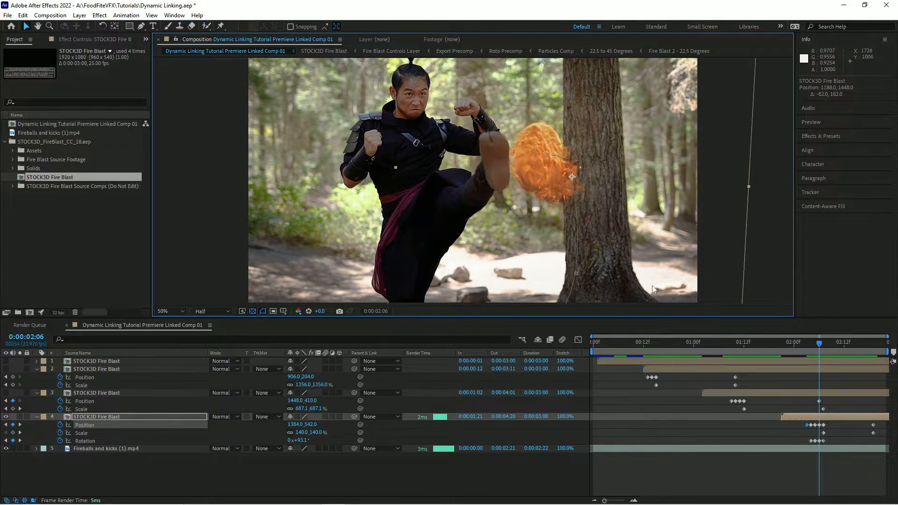
key("Page_Down")
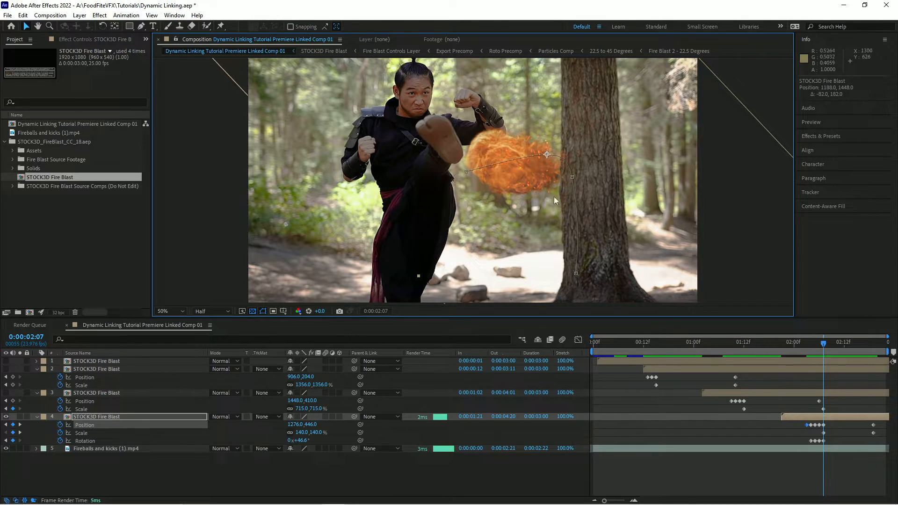
key("Page_Up")
key("w")
mouse_move(525, 186)
left_mouse_down()
mouse_move(516, 177)
mouse_move(514, 187)
mouse_move(530, 193)
left_mouse_up()
key("Page_Down")
key("Page_Down")
key("Page_Down")
key("Page_Down")
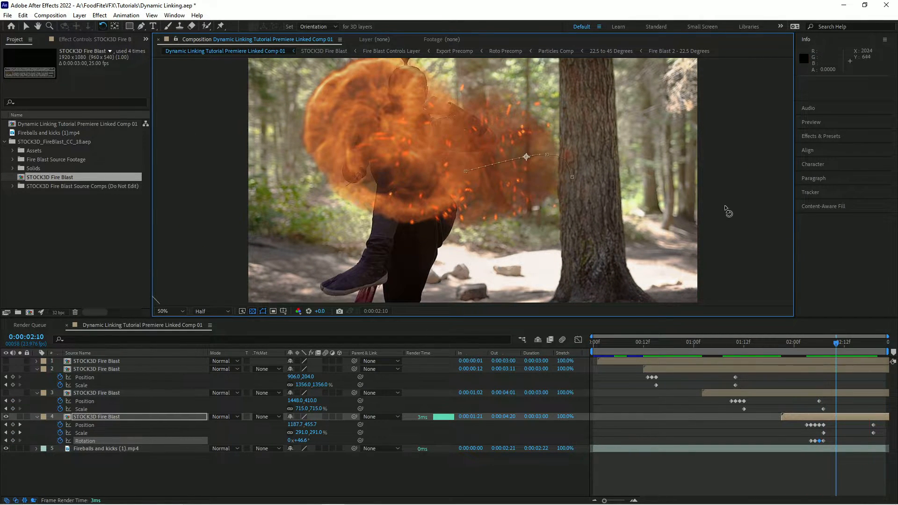
left_click_drag(749, 231, 748, 234)
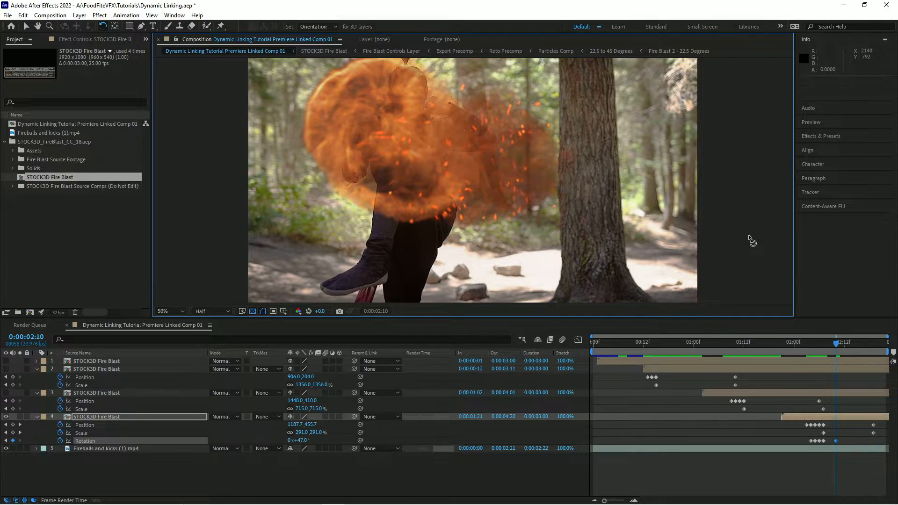
Play the composition and adjust the fourth blast's rotation at frame 2:07.
key("space")
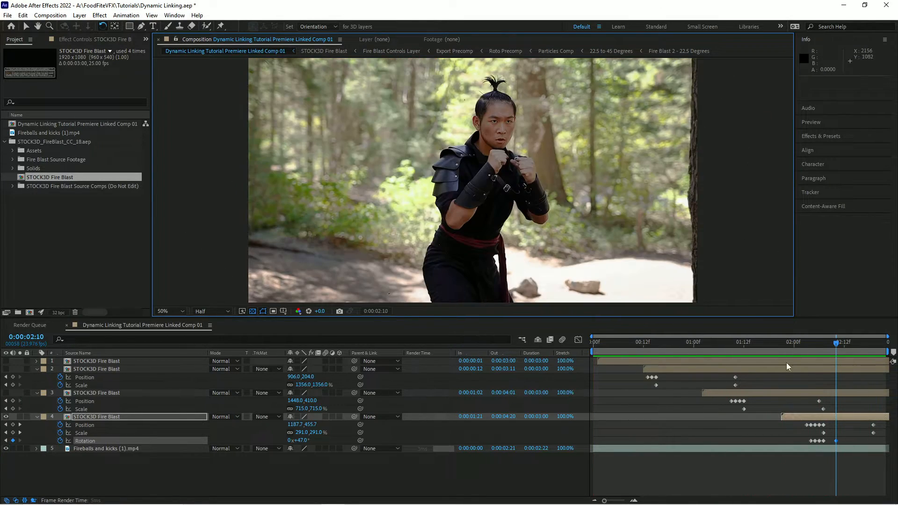
left_click(836, 344)
mouse_move(836, 346)
left_mouse_down()
mouse_move(810, 347)
mouse_move(824, 348)
left_mouse_up()
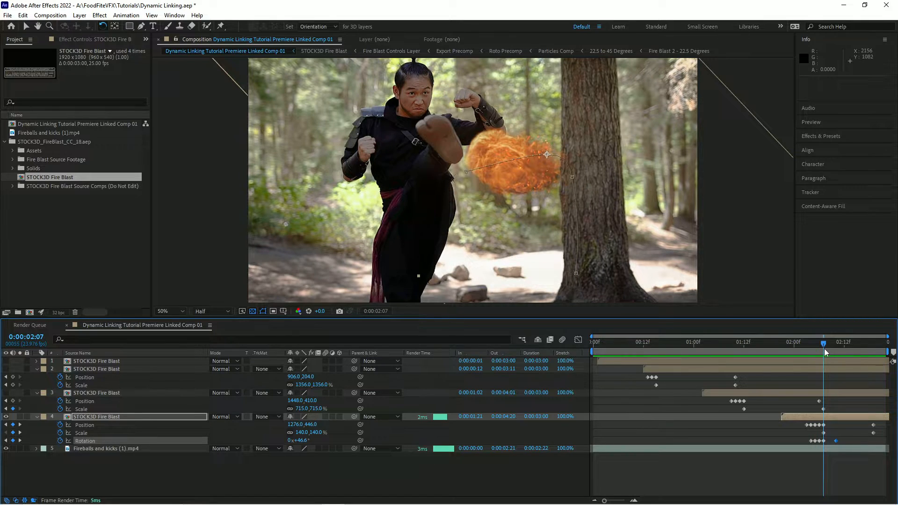
left_click_drag(553, 276, 522, 266)
Set the fourth blast's scale to about 109% at frame 2:04.
mouse_move(824, 343)
left_mouse_down()
mouse_move(813, 344)
mouse_move(854, 350)
mouse_move(812, 355)
left_mouse_up()
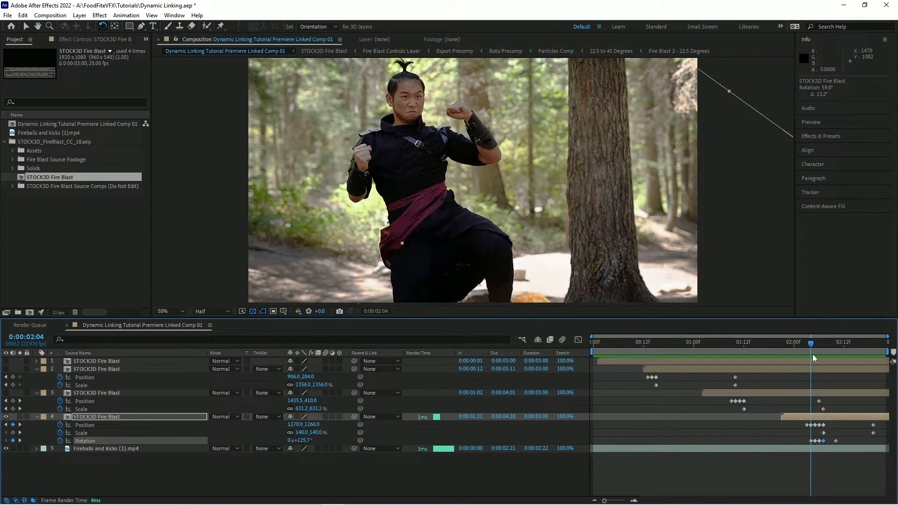
left_click_drag(316, 434, 495, 438)
left_click_drag(786, 345, 510, 367)
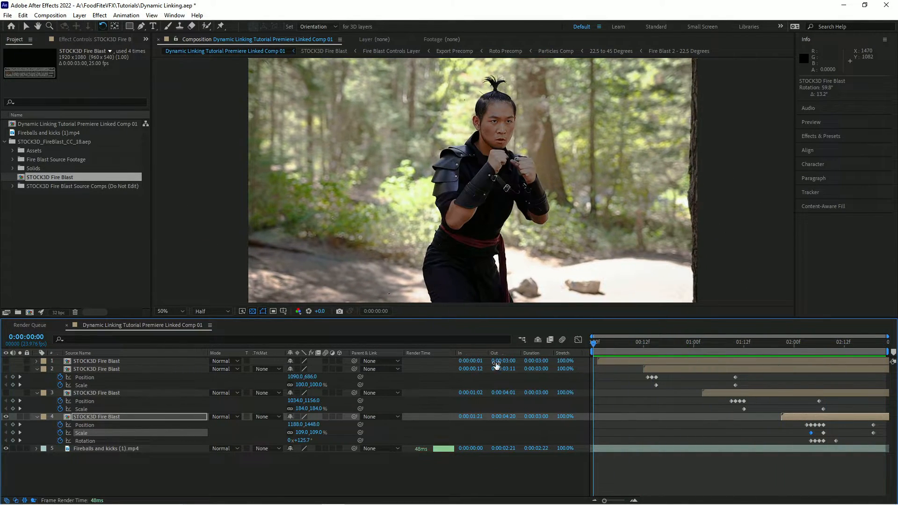
Collapse the layer properties and turn visibility back on for all four fire blast layers.
left_click(38, 369)
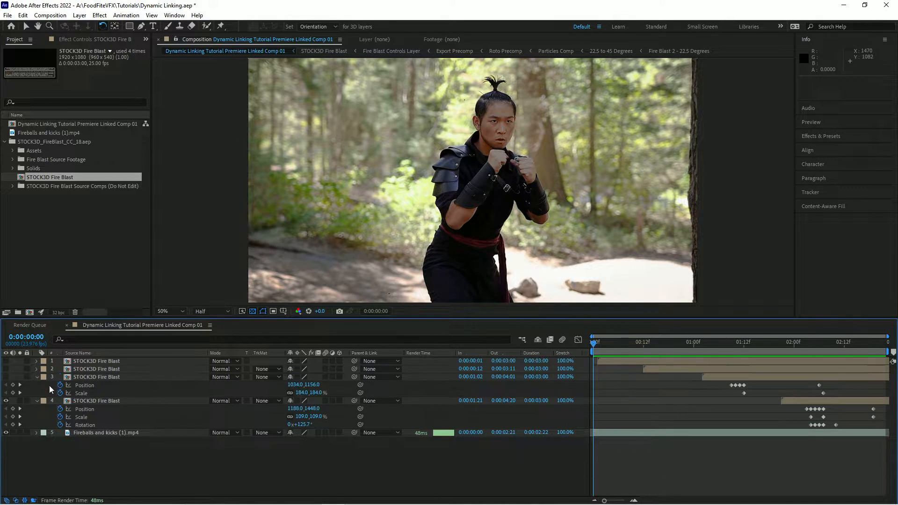
left_click(37, 377)
left_click(37, 385)
left_click_drag(591, 345, 209, 383)
left_click_drag(6, 361, 6, 377)
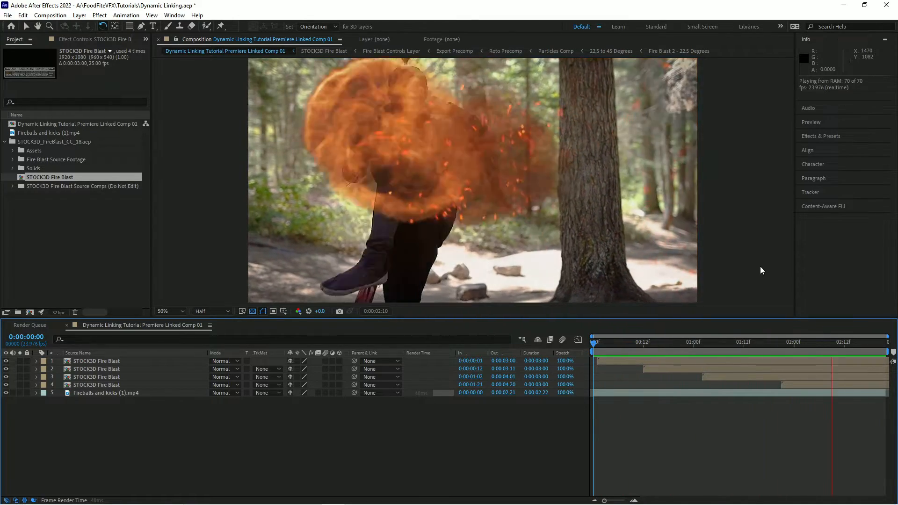
Play back the composition with all fire blasts visible.
key("space")
mouse_move(807, 341)
left_mouse_down()
mouse_move(635, 354)
mouse_move(661, 344)
mouse_move(796, 348)
left_mouse_up()
key("Home")
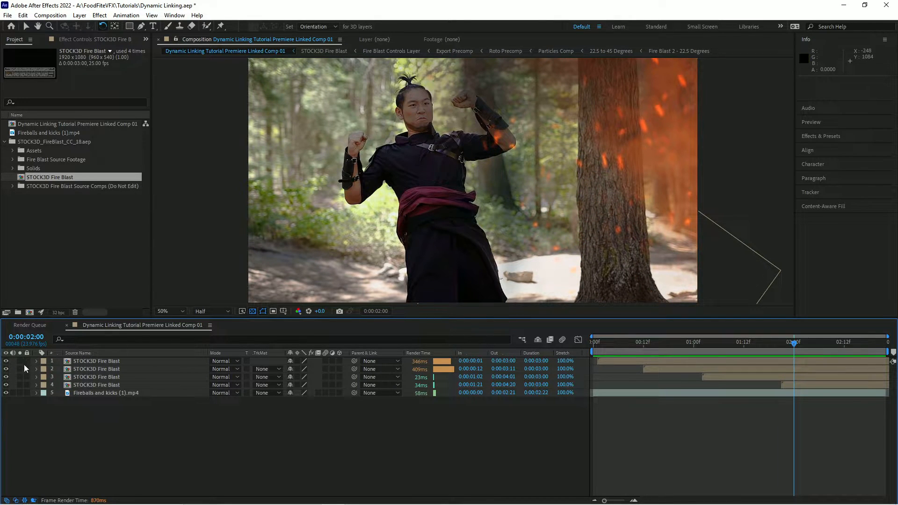
Turn off Fire Blast Preview Mode on the first blast layer and push it to the primary comp.
left_click(37, 361)
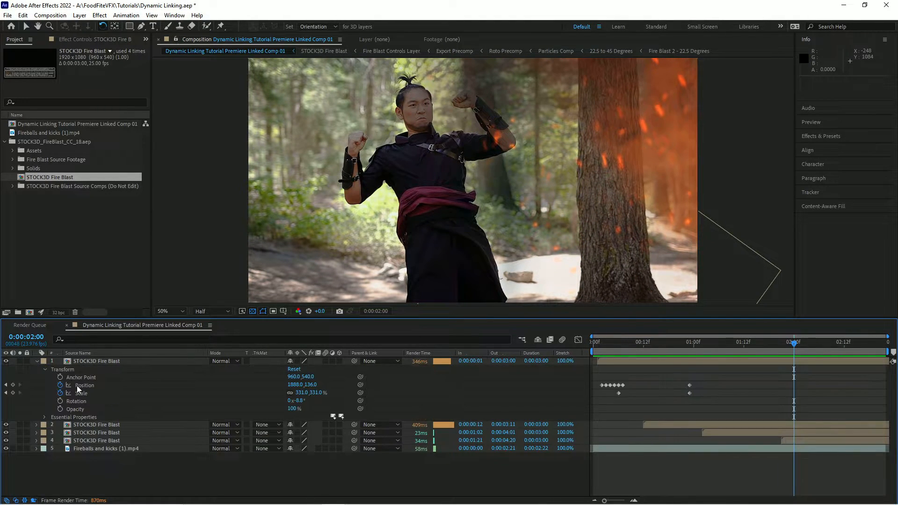
left_click(45, 417)
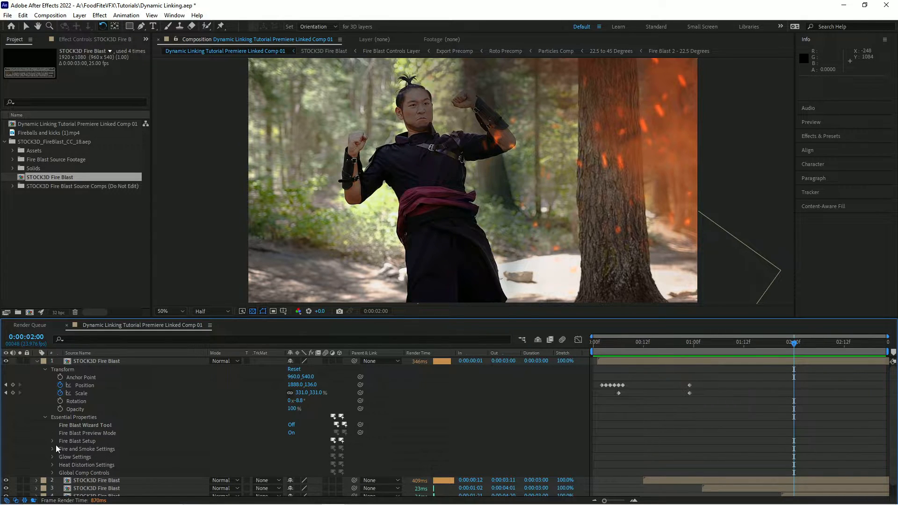
left_click(292, 434)
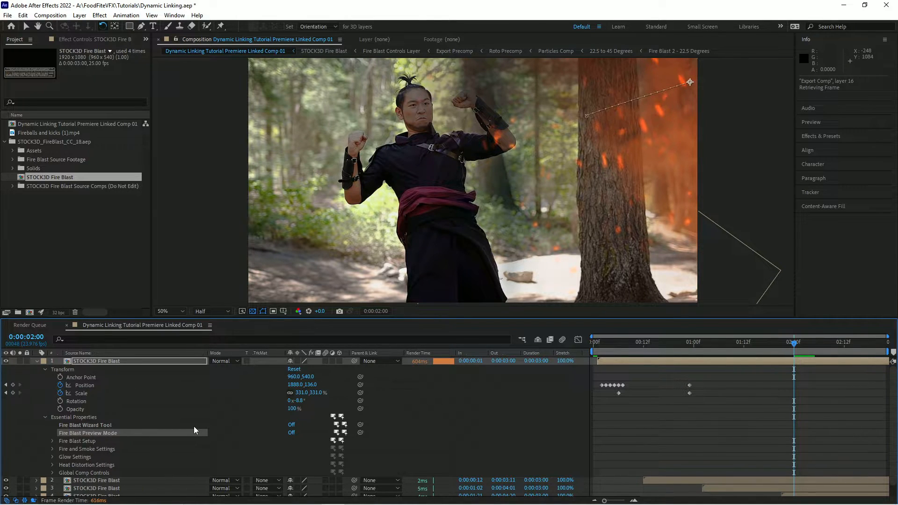
left_click(346, 434)
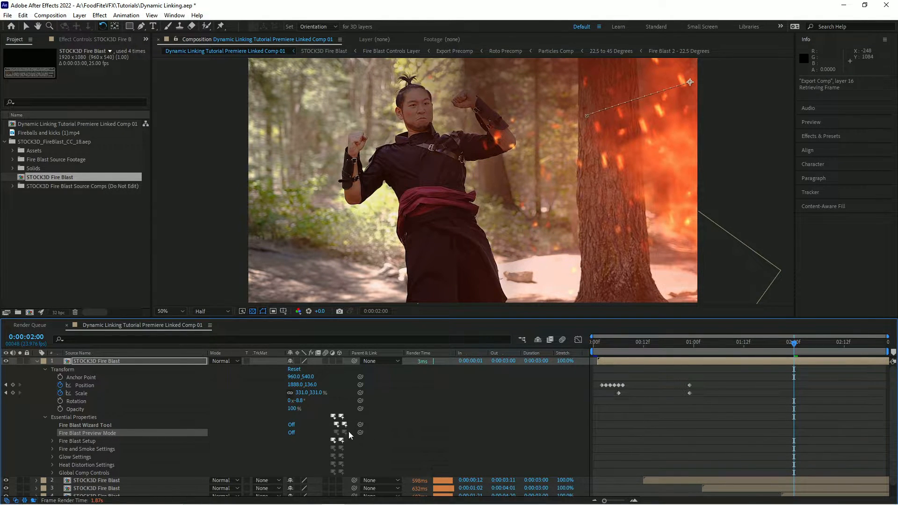
Collapse the layer's properties and play back the composition.
left_click(45, 369)
left_click(46, 377)
left_click(37, 362)
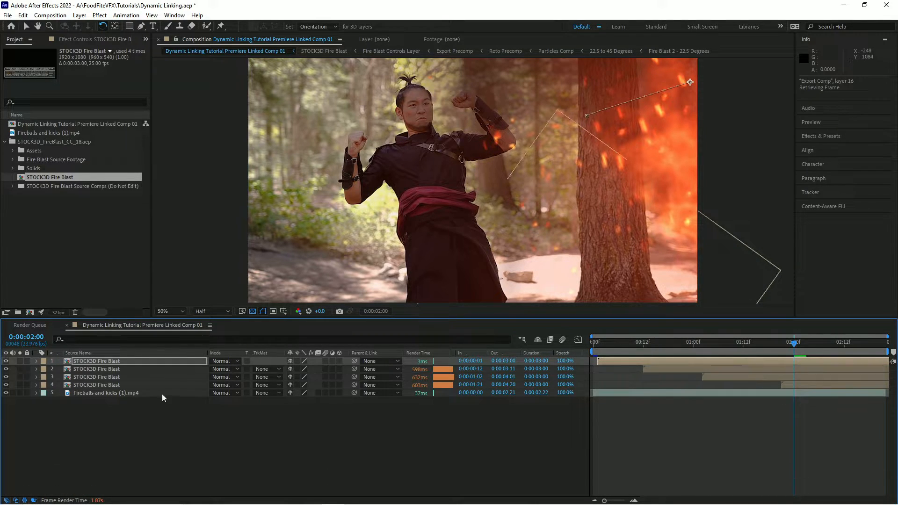
left_click_drag(813, 343, 501, 345)
key("space")
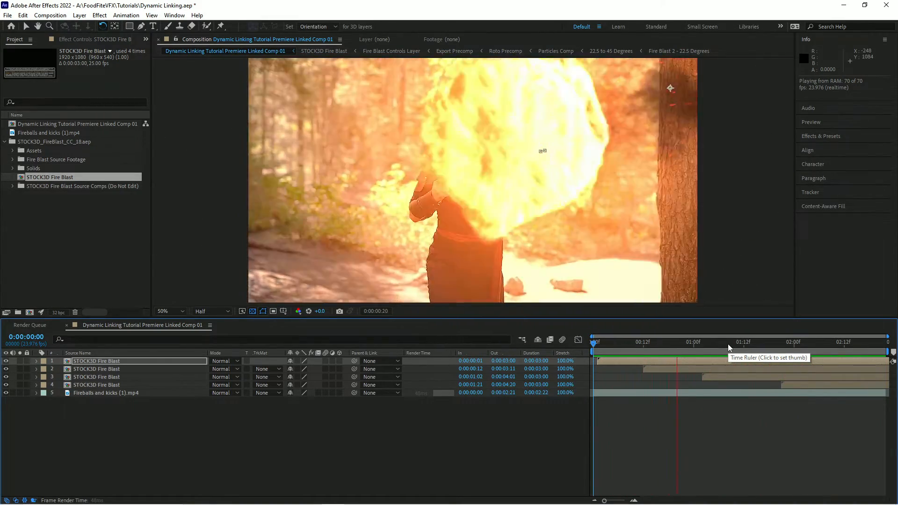
Set the viewer resolution to Full at frame 2:11.
left_click(760, 346)
left_click_drag(752, 346, 840, 359)
left_click(217, 310)
left_click(209, 331)
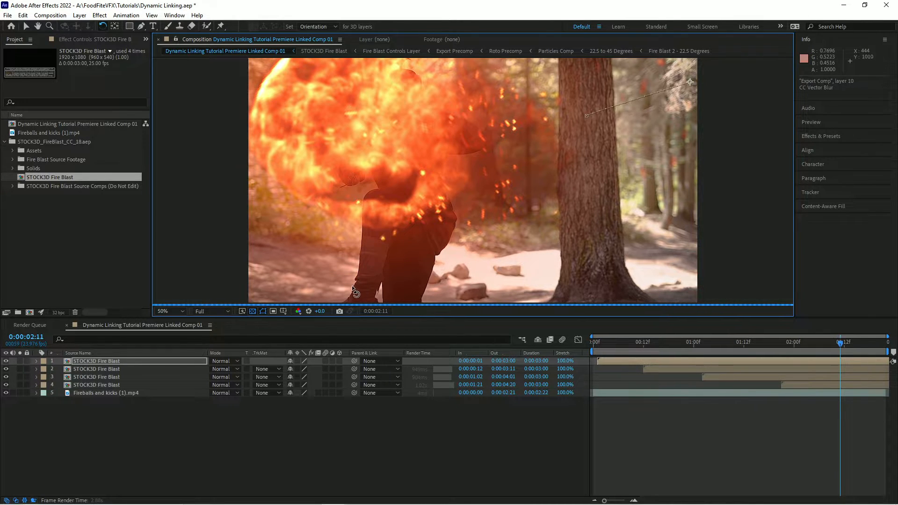
key("v")
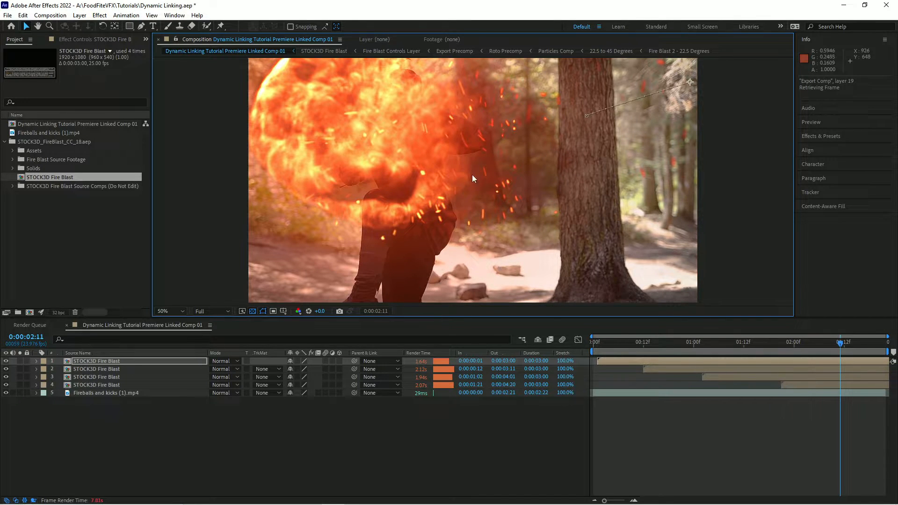
scroll(484, 156, "up", 1)
left_click_drag(474, 130, 506, 169)
scroll(469, 168, "down", 1)
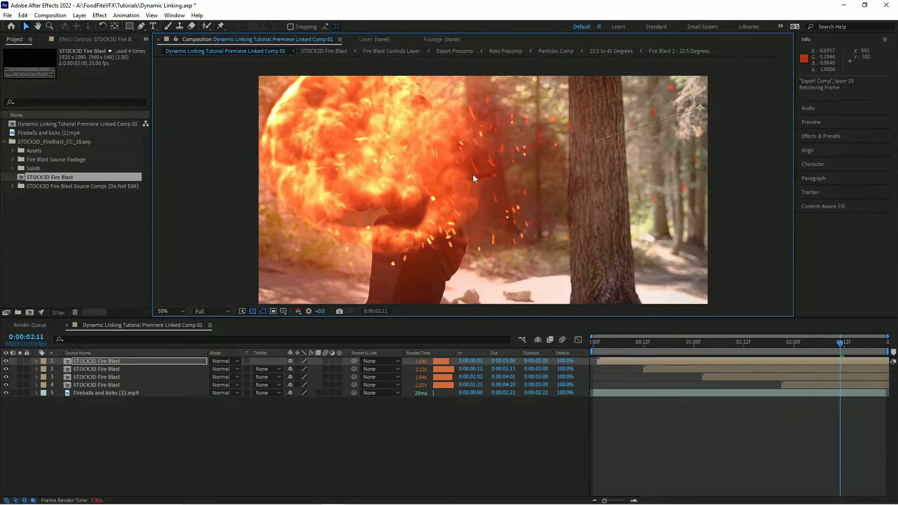
left_click_drag(531, 217, 515, 199)
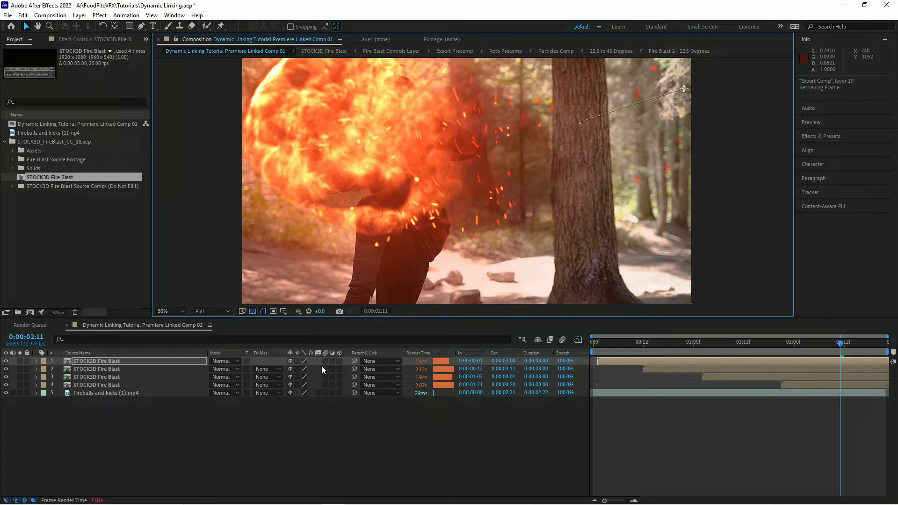
Set all layers to best quality and enable motion blur on the four fire blast layers.
left_click_drag(305, 361, 304, 389)
left_click(304, 393)
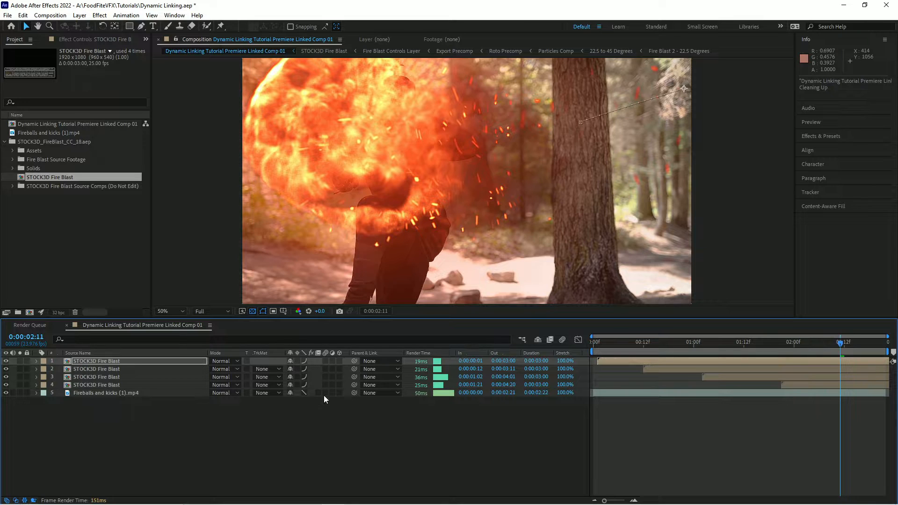
left_click_drag(326, 361, 327, 384)
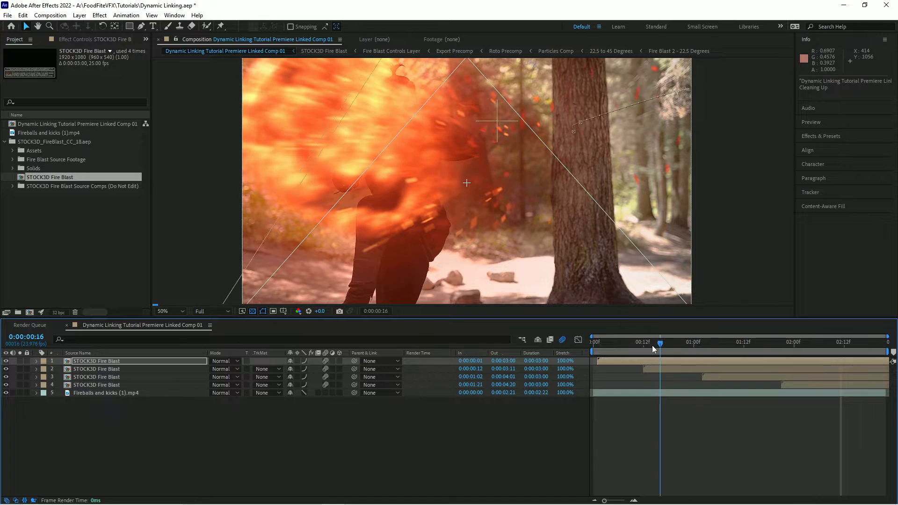
Play back the finished composition from the start.
key("Home")
key("space")
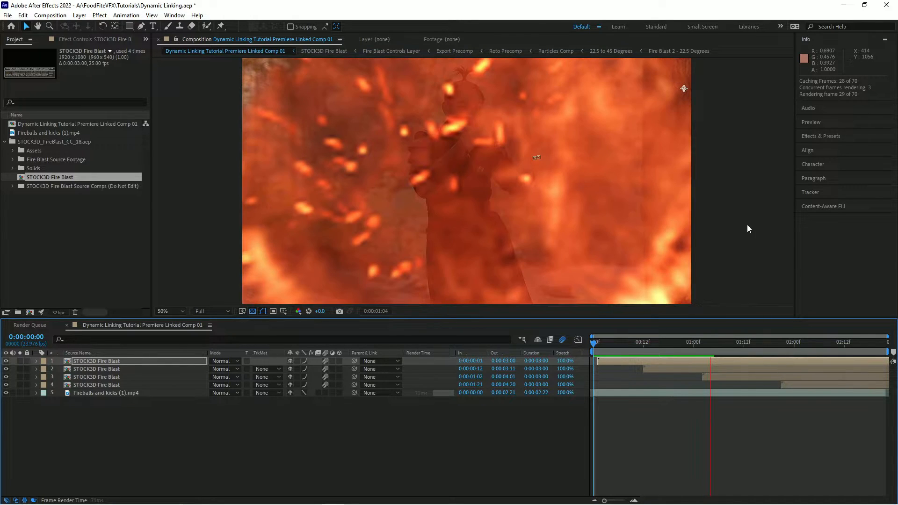
left_click(751, 219)
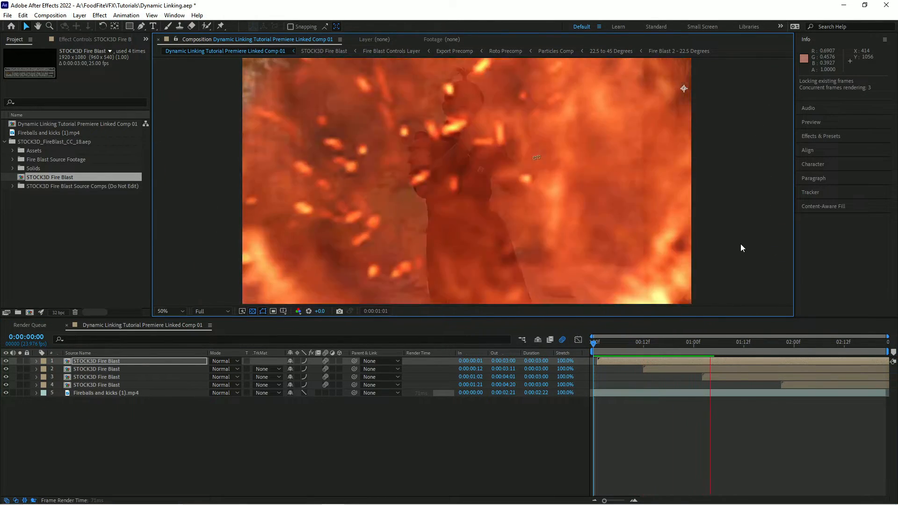
mouse_move(672, 347)
left_mouse_down()
mouse_move(665, 343)
mouse_move(689, 341)
left_mouse_up()
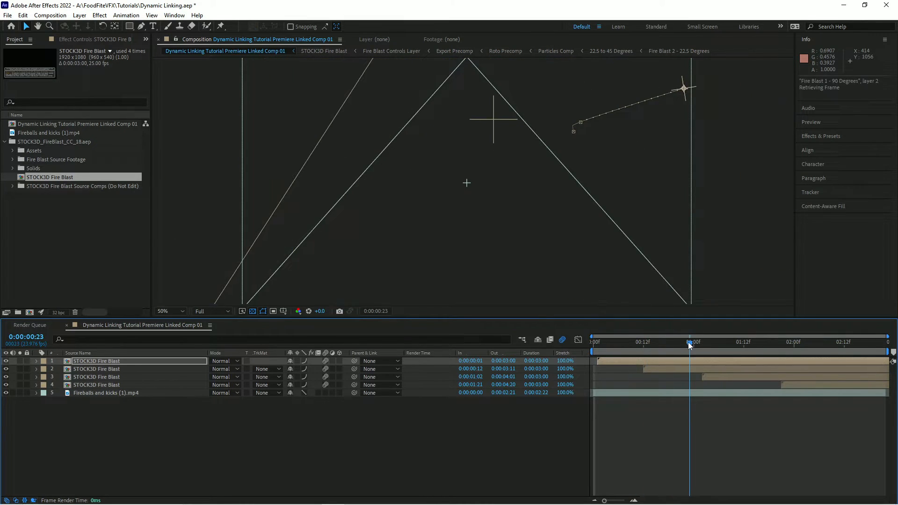
left_click(664, 344)
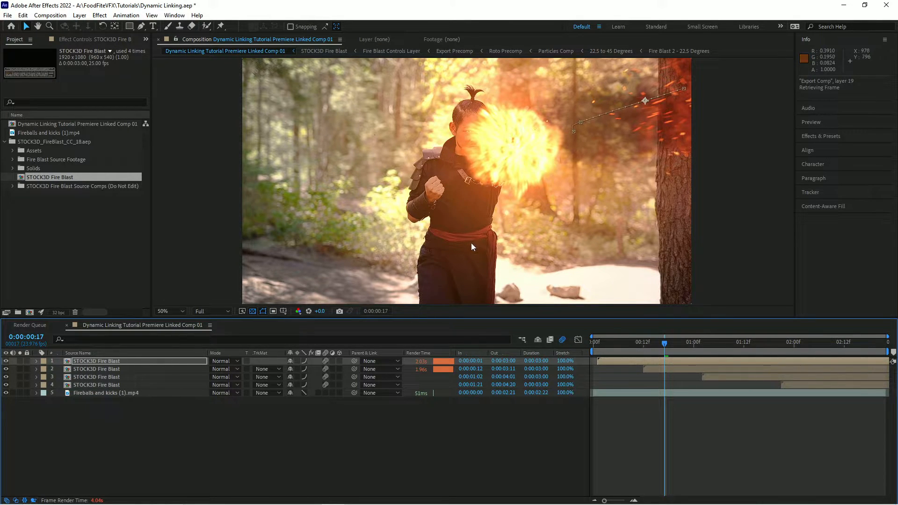
Switch to Premiere Pro and scrub through the dynamically linked After Effects clip in the sequence timeline.
mouse_move(323, 503)
mouse_move(271, 503)
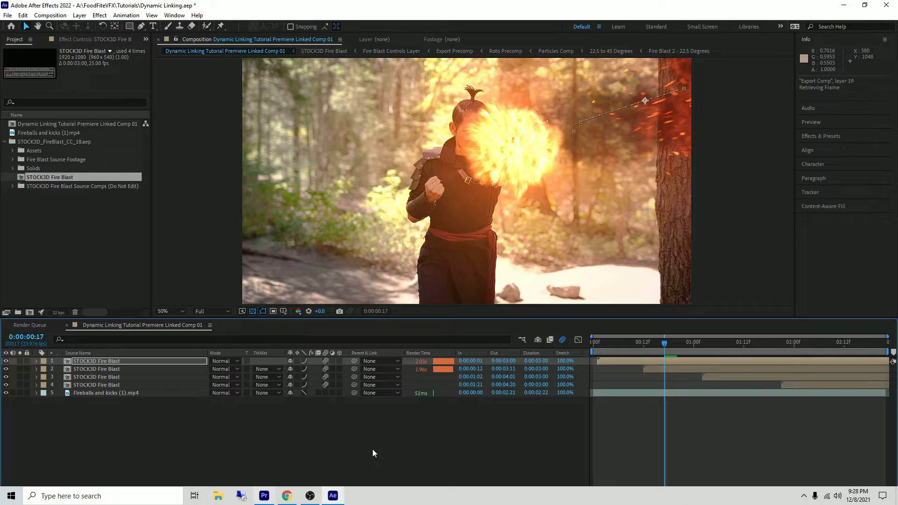
left_click(263, 497)
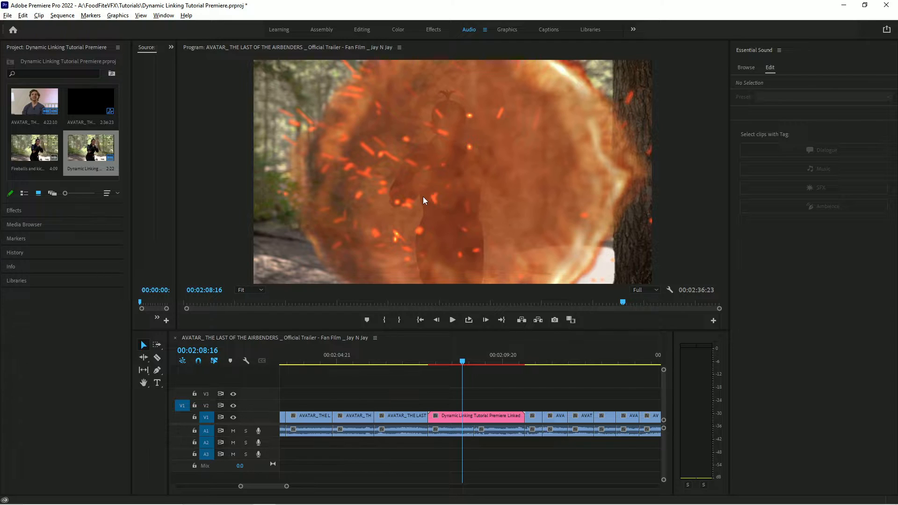
left_click(468, 363)
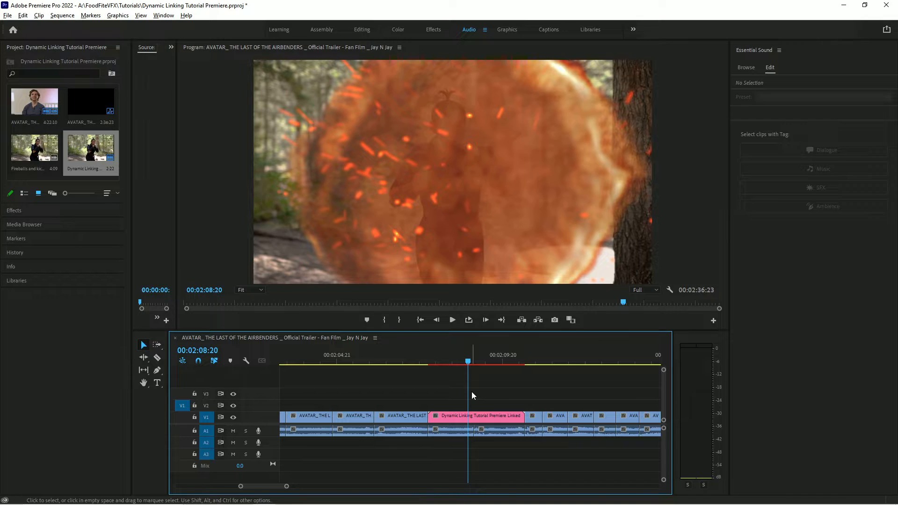
left_click(478, 362)
left_click(496, 361)
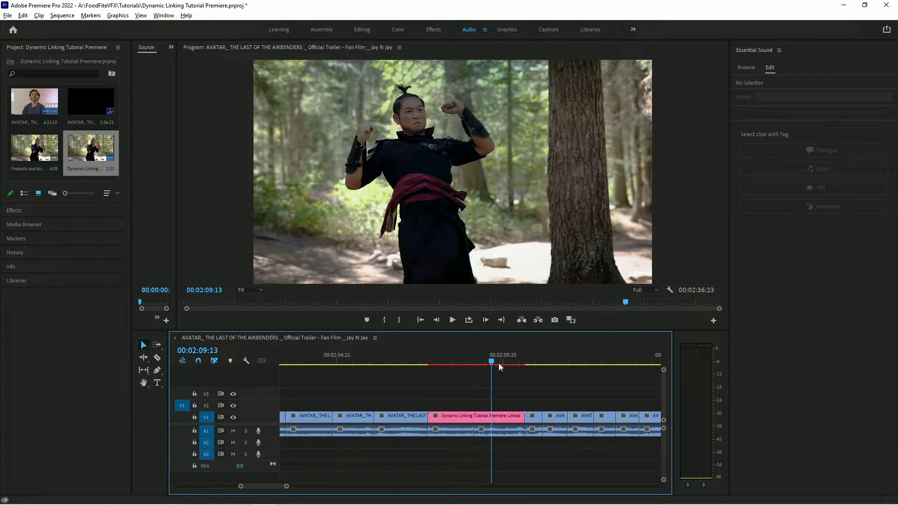
left_click_drag(497, 362, 460, 361)
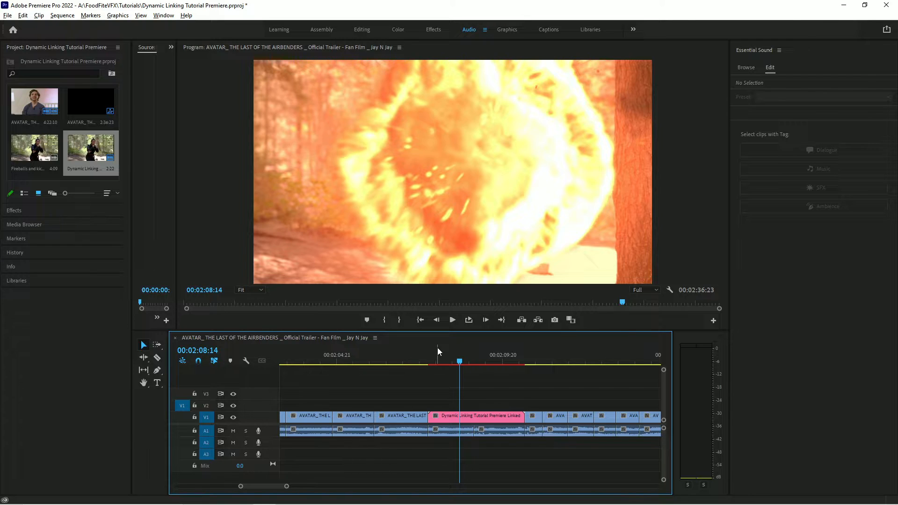
Render and replace the linked clip as Individual Clips in QuickTime with the Match Source - Apple ProRes 4444 preset.
right_click(474, 417)
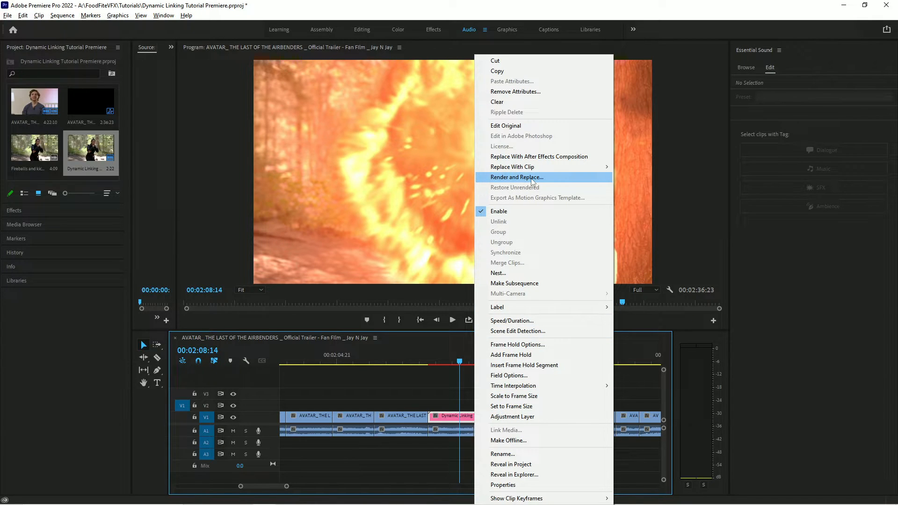
left_click(552, 178)
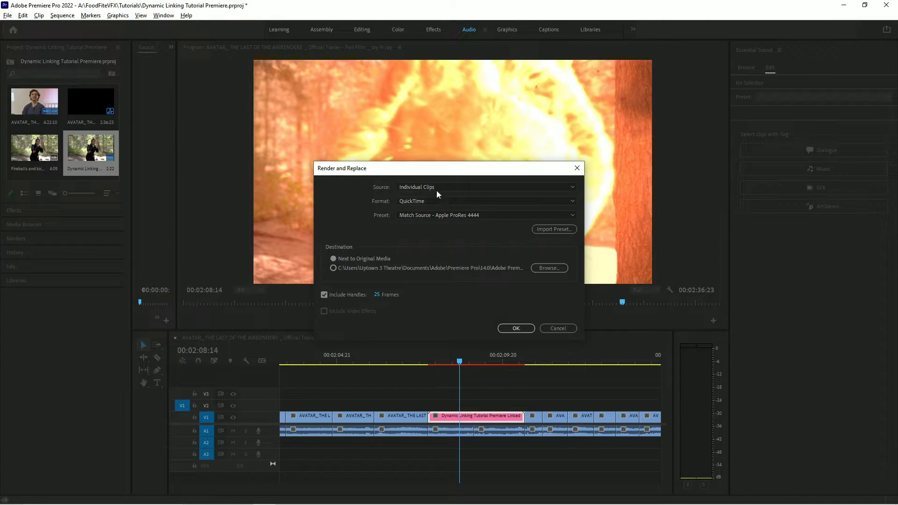
left_click(428, 201)
left_click(362, 244)
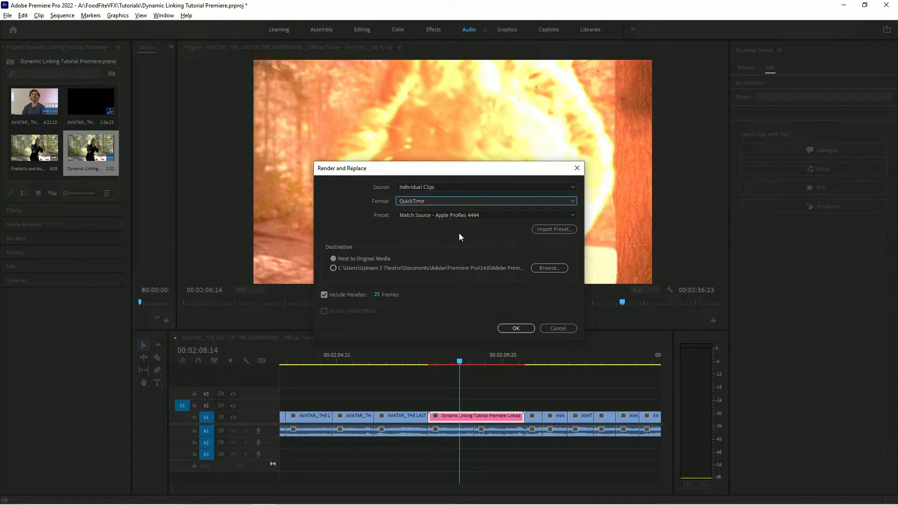
left_click(408, 187)
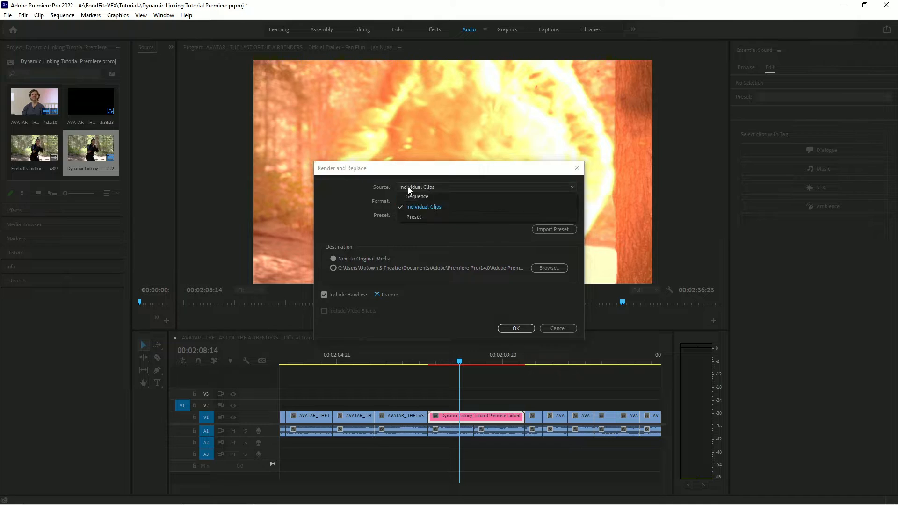
left_click(432, 209)
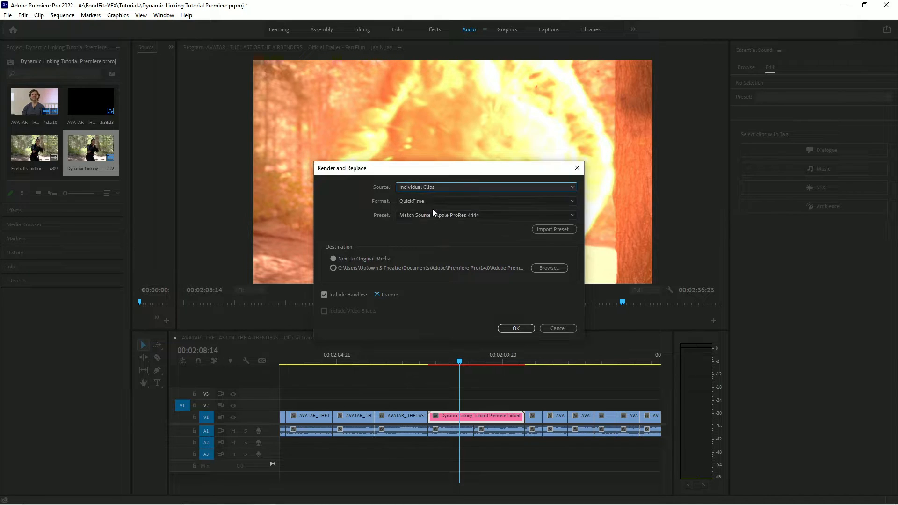
left_click(418, 202)
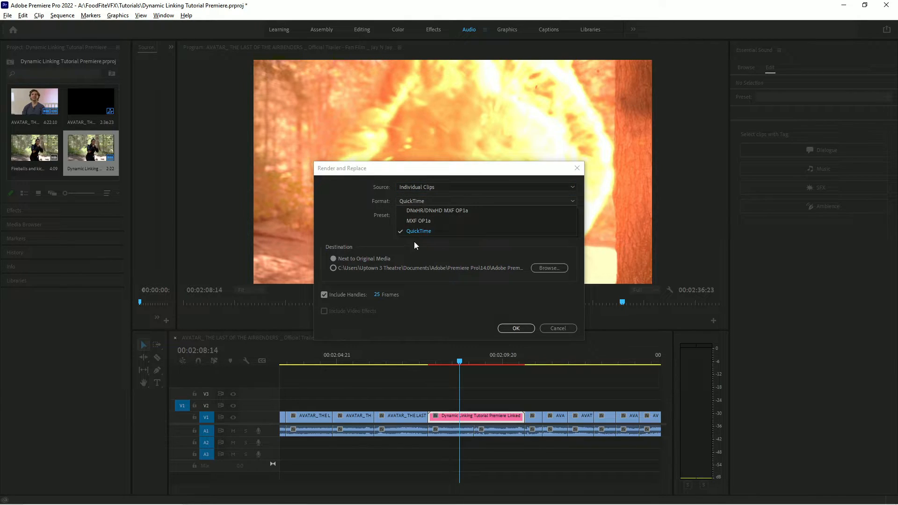
left_click(442, 232)
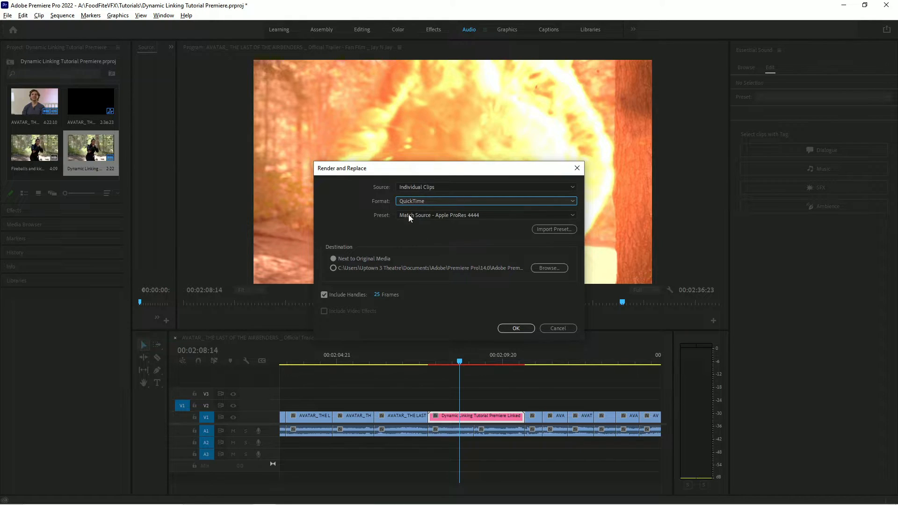
left_click(440, 216)
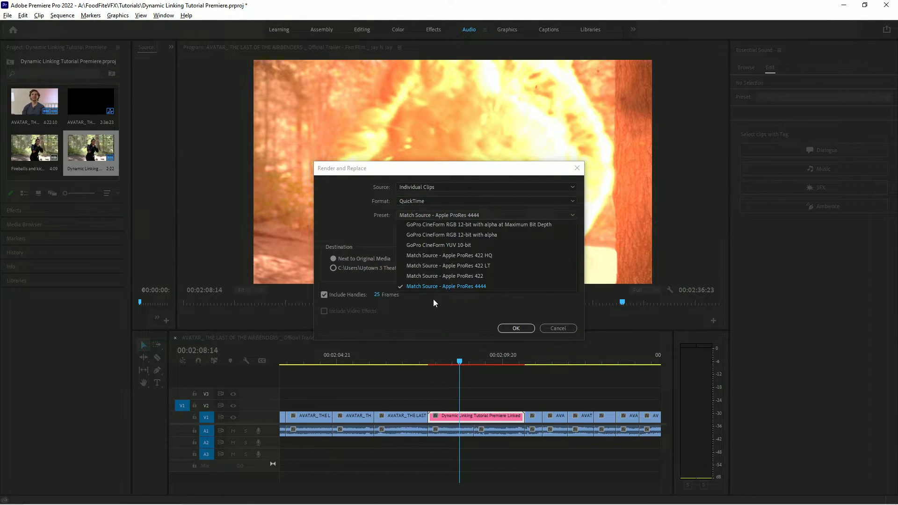
left_click(495, 287)
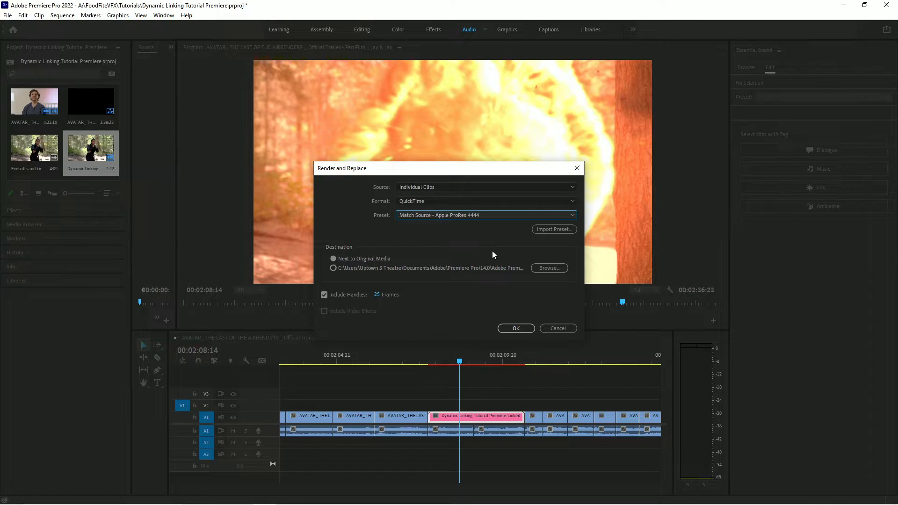
left_click(510, 329)
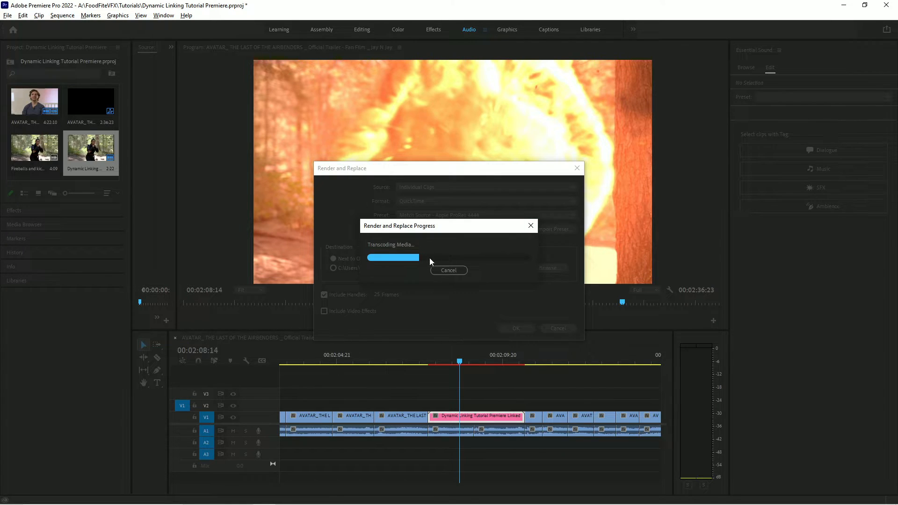
Switch to the browser and view the STOCK3D Fire Blast V1.0 product page and its promo video.
left_click(287, 496)
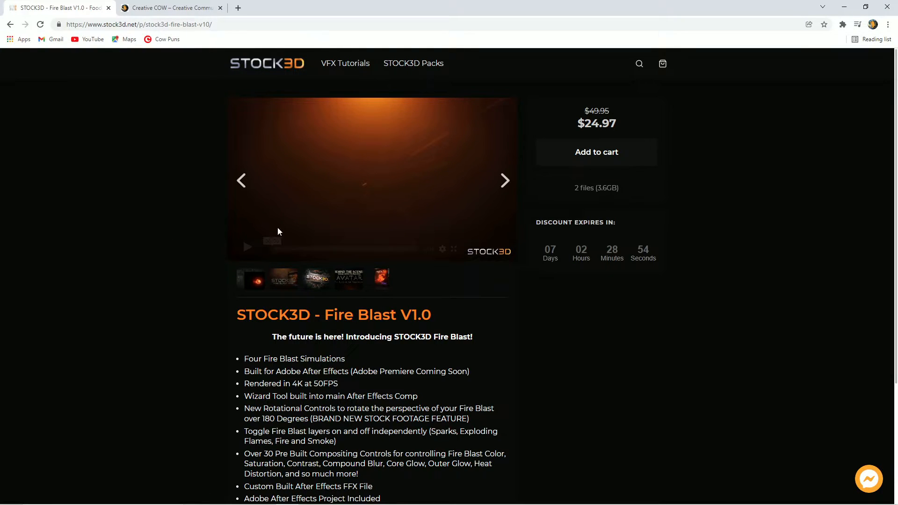
left_click(247, 249)
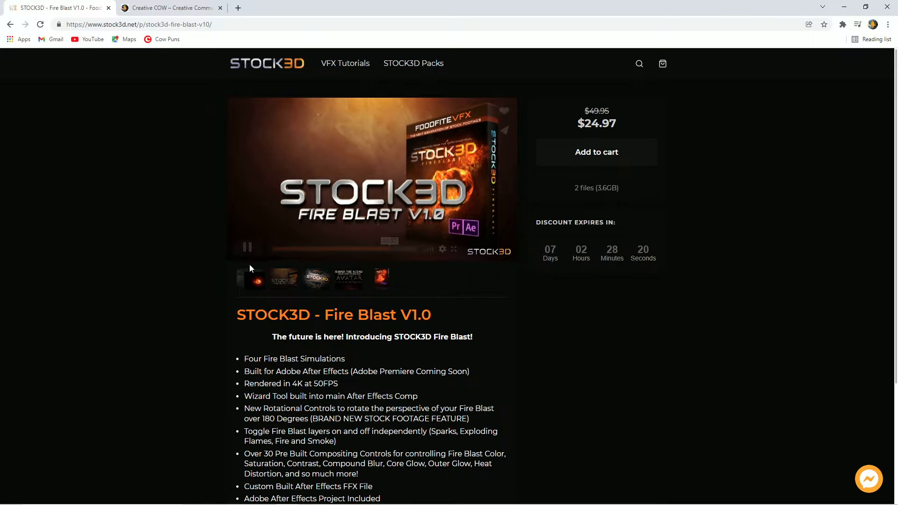
left_click(247, 247)
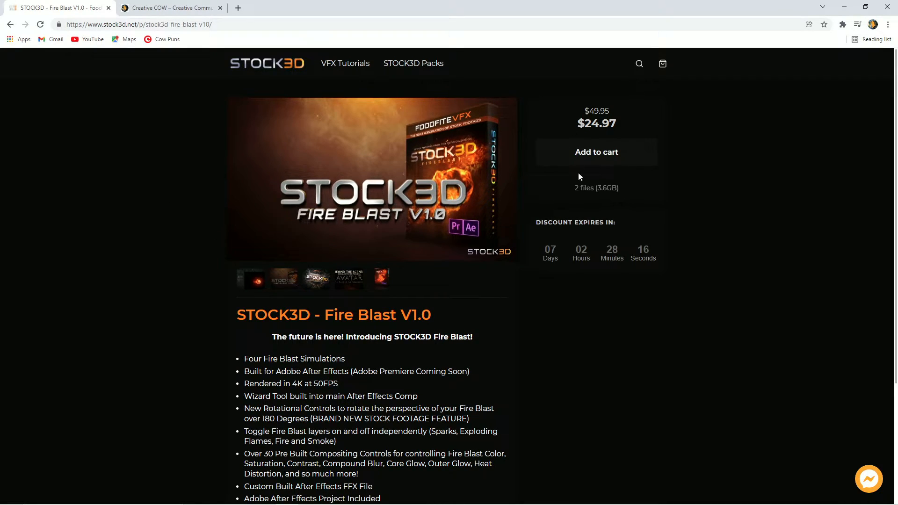
scroll(140, 267, "down", 2)
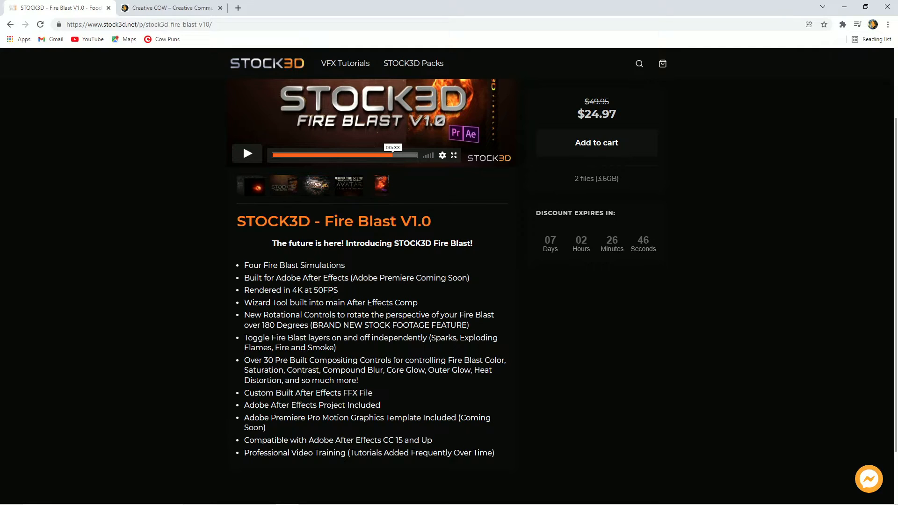
key("alt+Tab")
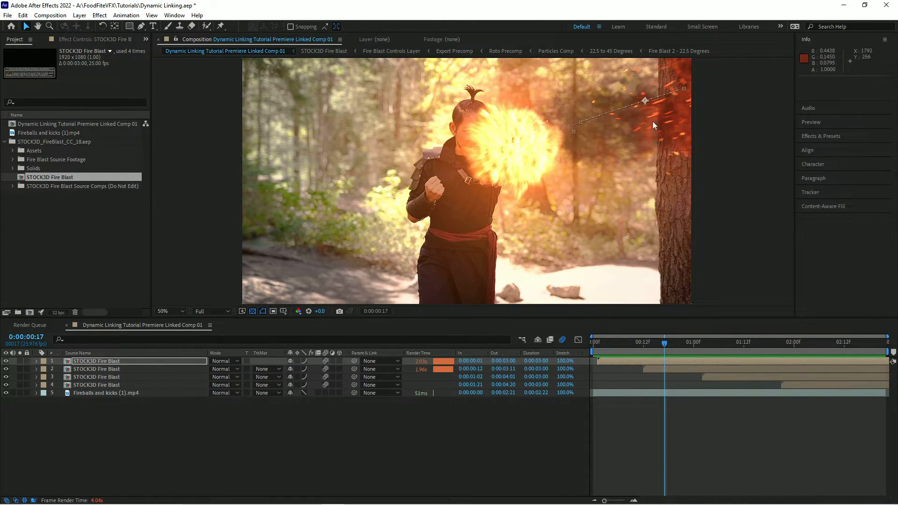
key("alt+Tab")
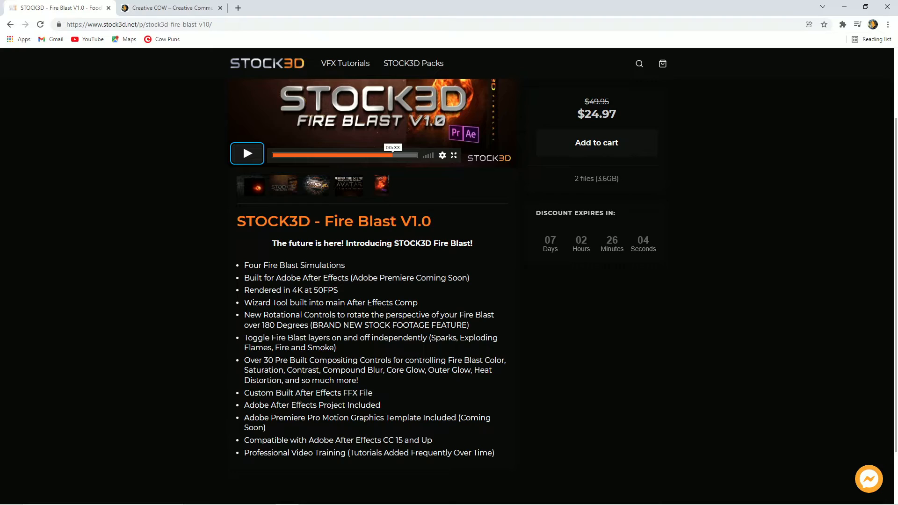
scroll(397, 346, "down", 1)
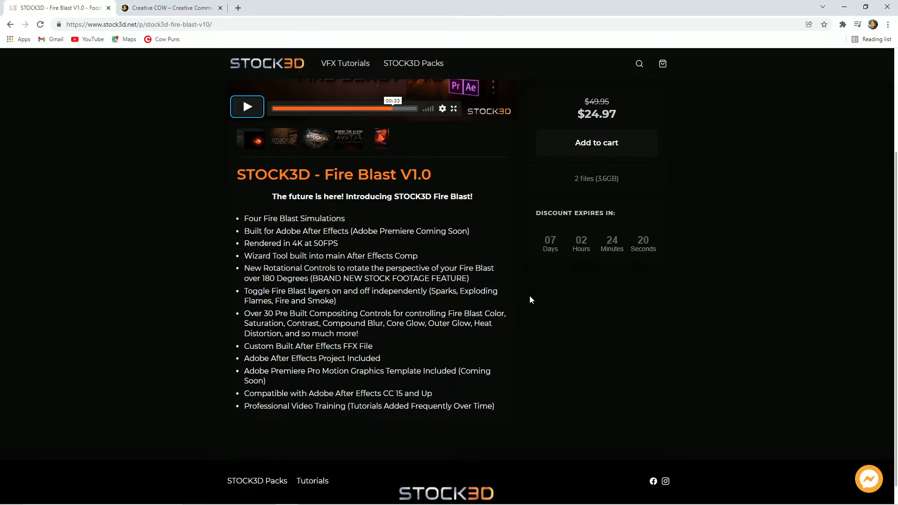
scroll(530, 292, "up", 2)
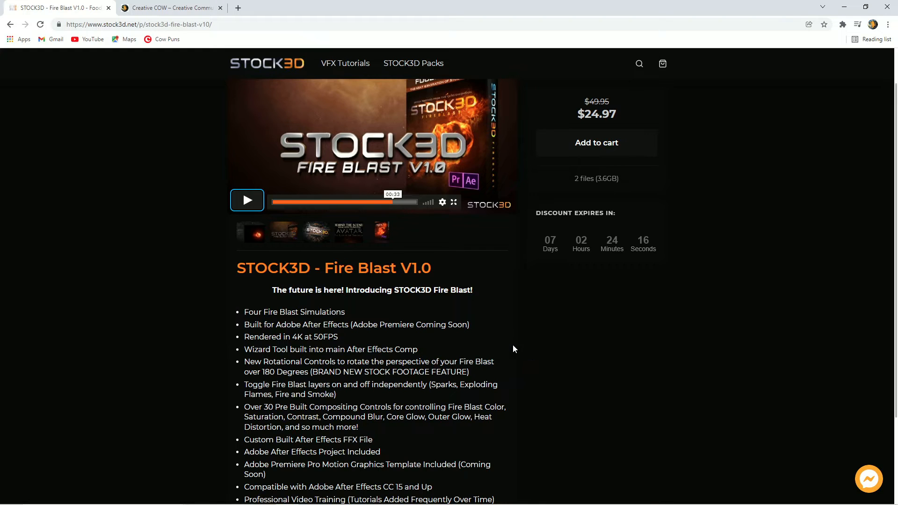
Return to Premiere Pro and play back the rendered fire blast section of the sequence.
key("alt+Tab")
key("alt+Tab")
key("Tab")
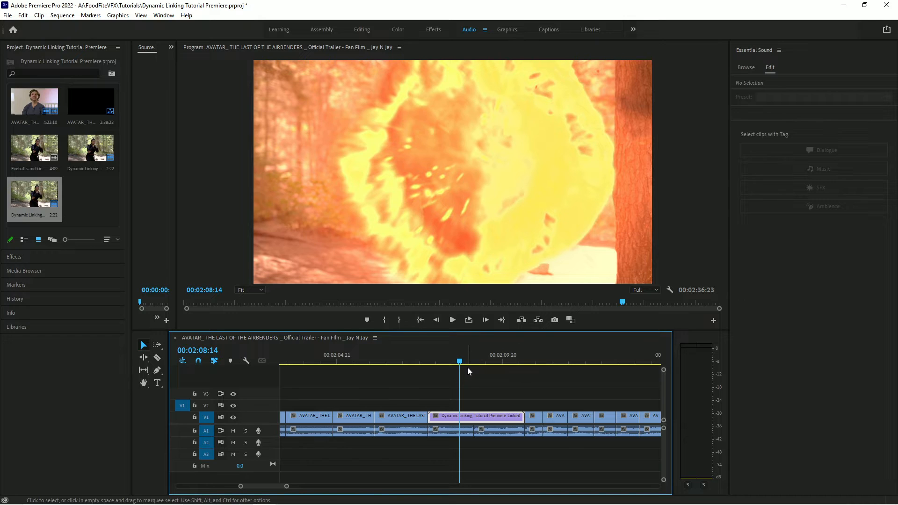
left_click(456, 362)
left_click_drag(457, 364, 423, 365)
left_click(452, 320)
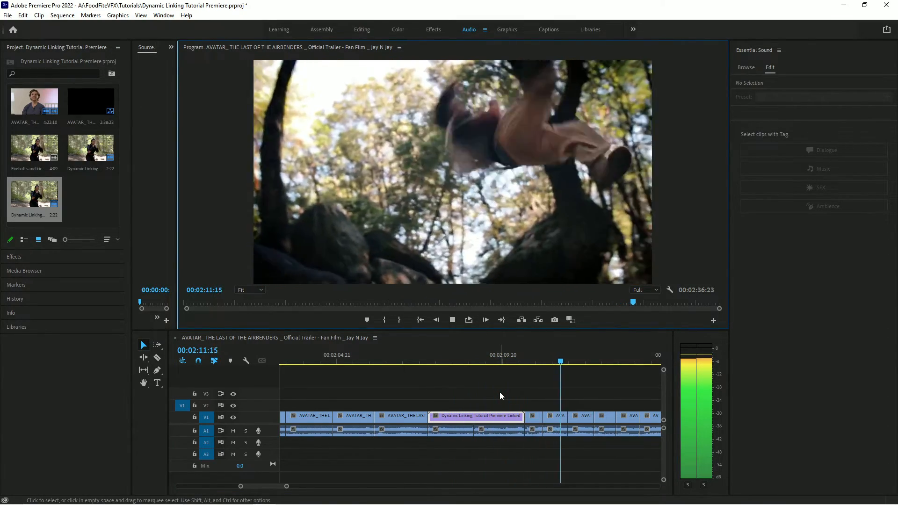
left_click(452, 320)
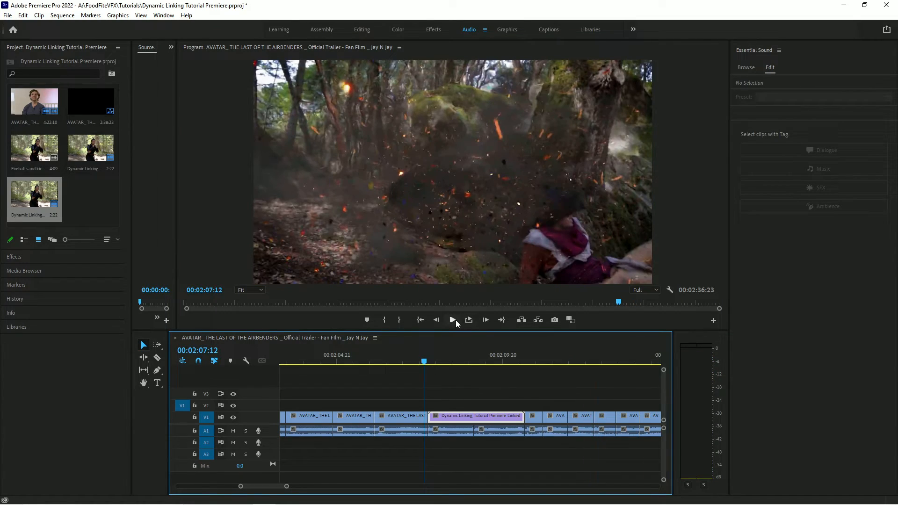
left_click(453, 320)
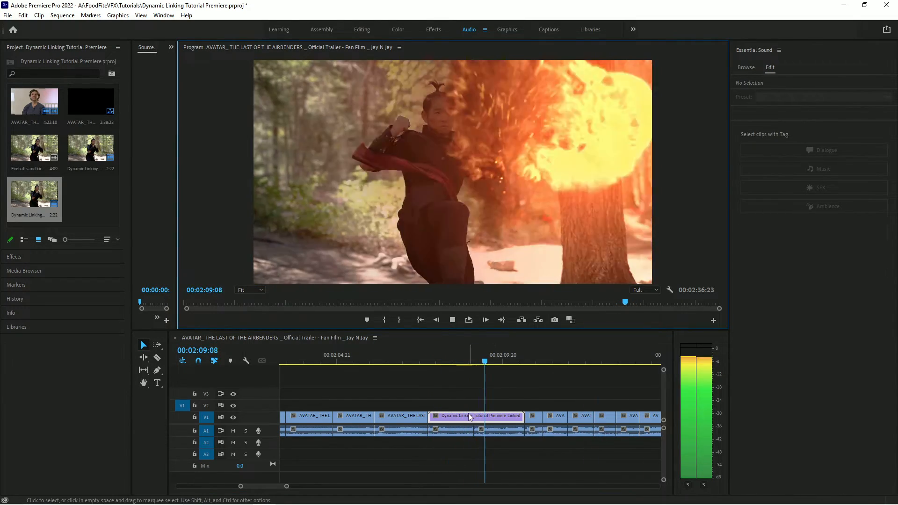
left_click(452, 320)
left_click_drag(500, 361, 487, 377)
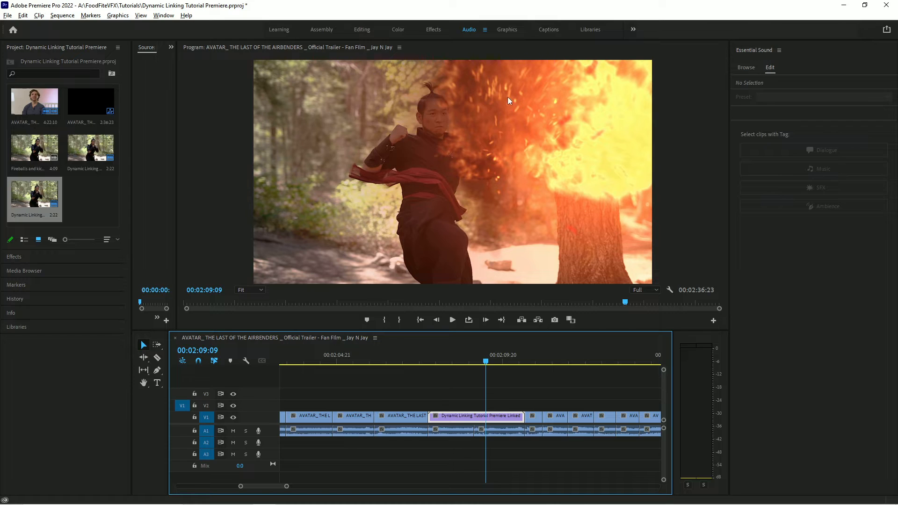
Restore the rendered clip to its unrendered dynamically linked composition.
right_click(469, 416)
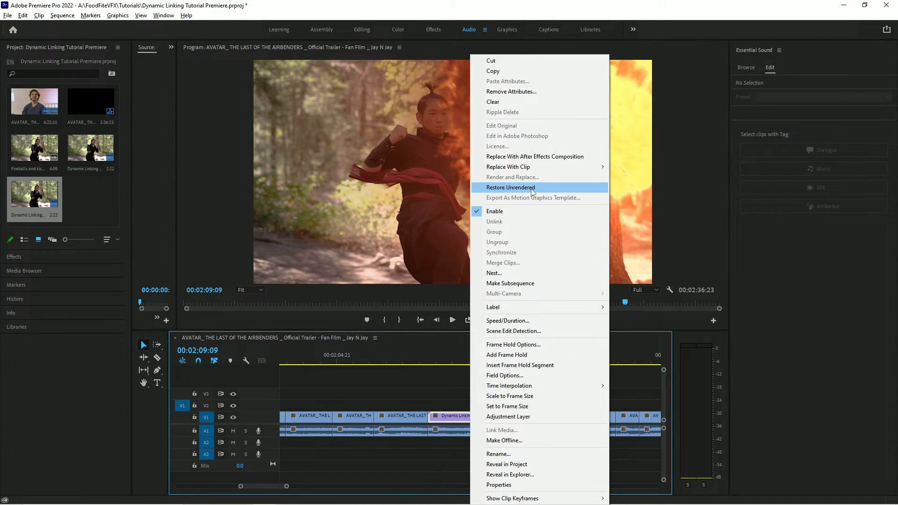
left_click(514, 188)
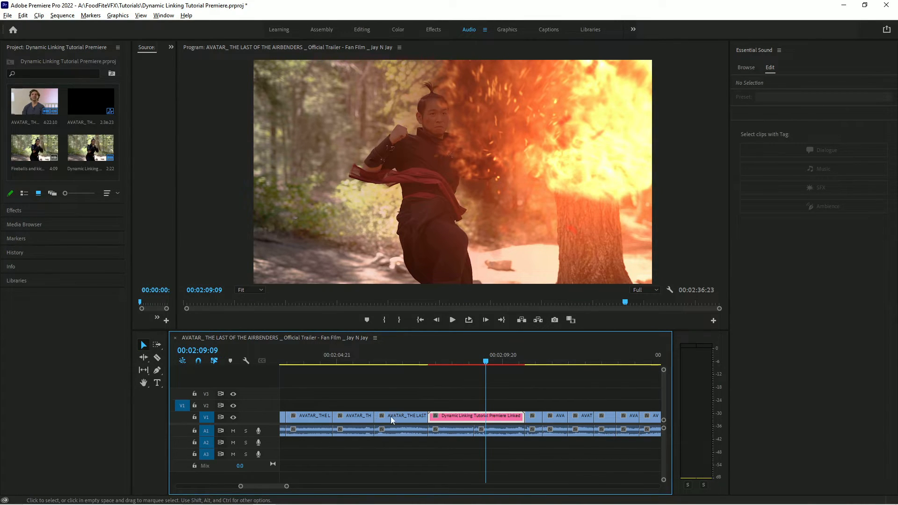
Switch to After Effects and set the first Fire Blast layer's Fire Color hue to 0x+102.0° under Fire Controls.
key("alt+Tab")
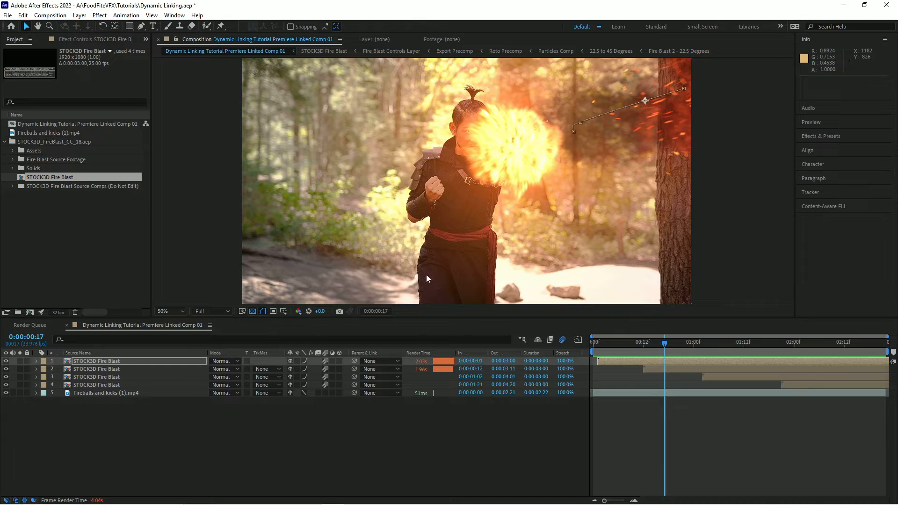
left_click(36, 361)
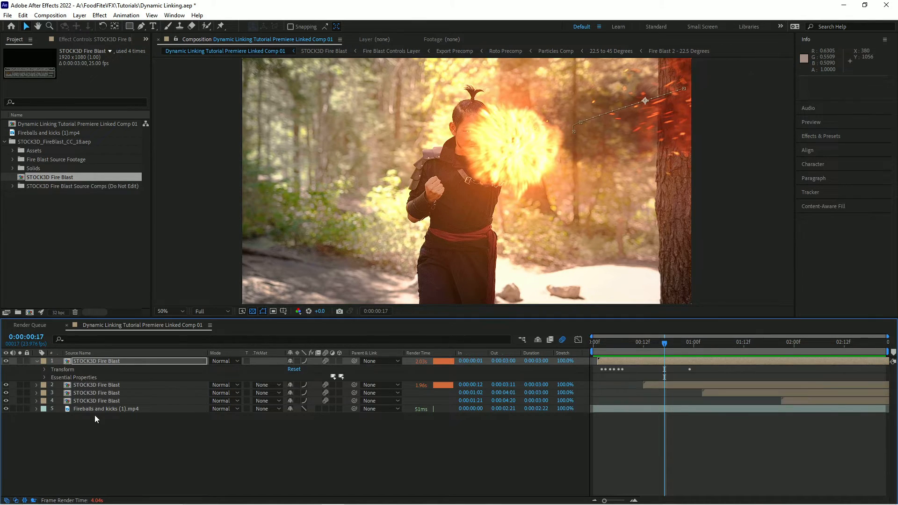
left_click(44, 378)
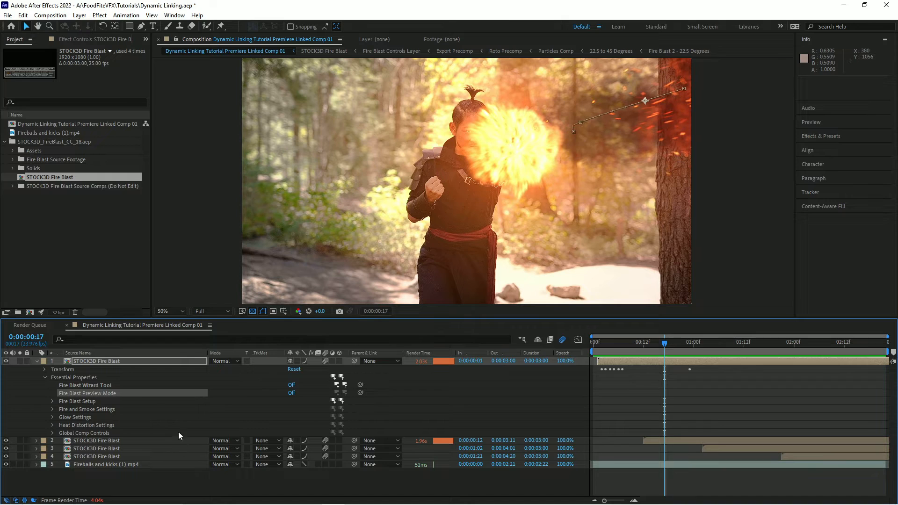
left_click(52, 409)
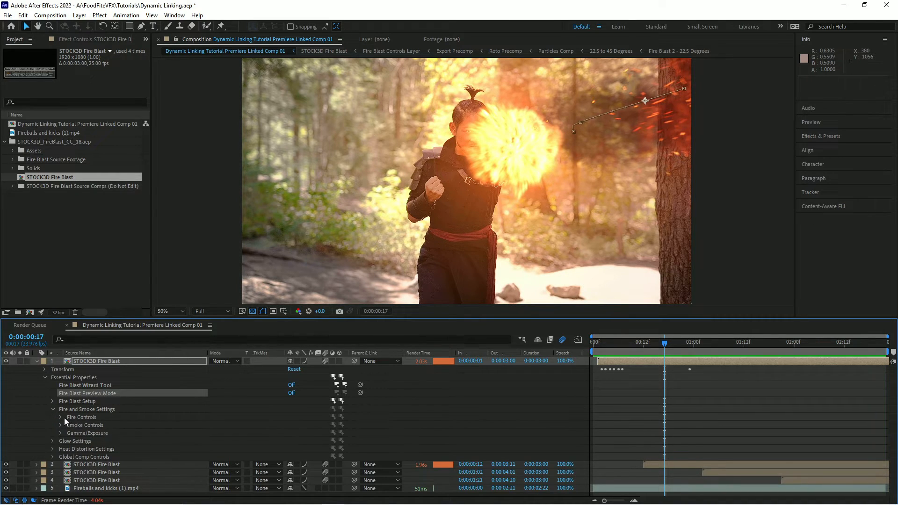
left_click(323, 425)
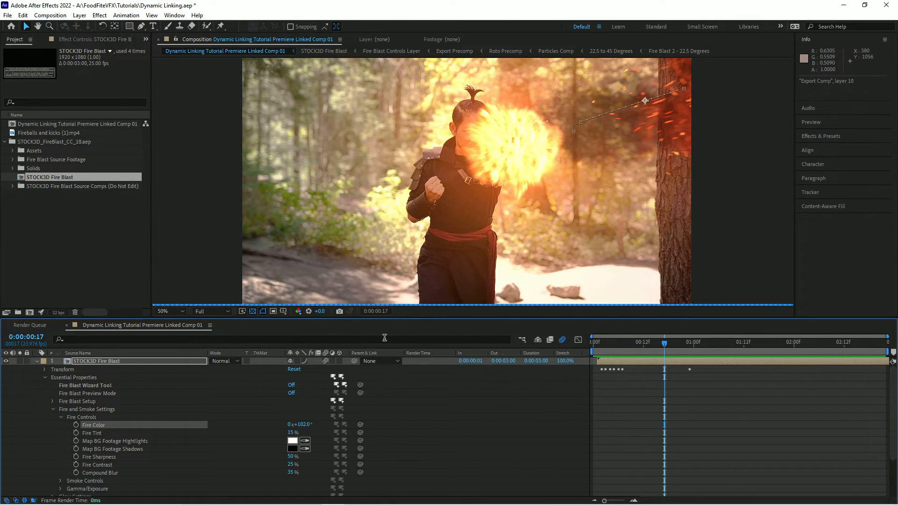
left_click(45, 378)
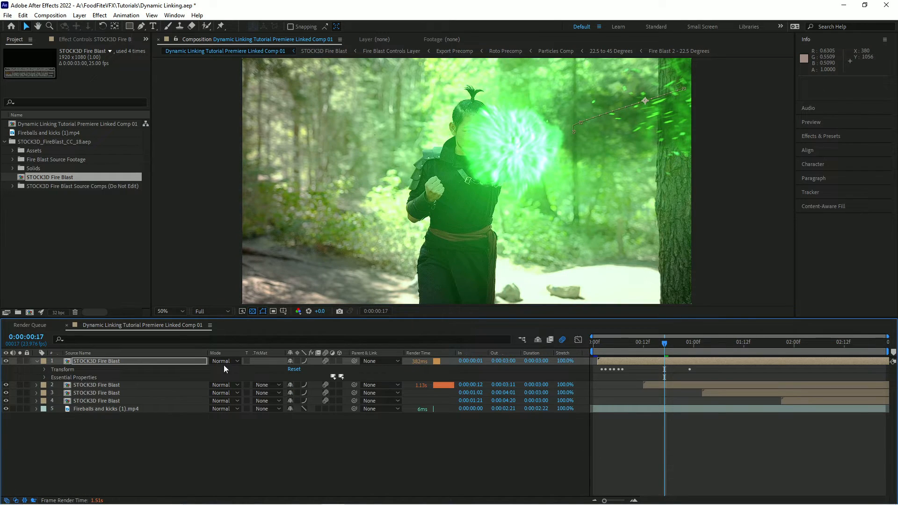
left_click(37, 361)
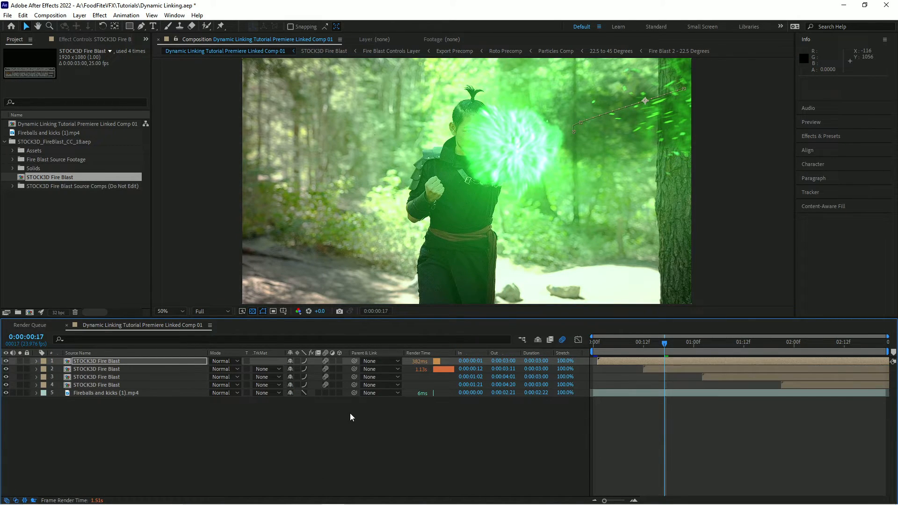
Return to Premiere Pro and scrub through the linked clip to review the recoloured fire blast.
key("alt+Tab")
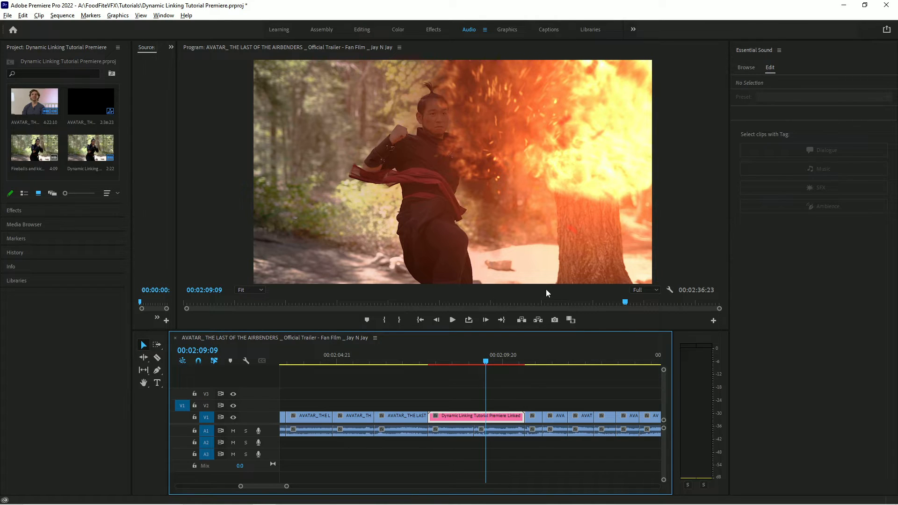
left_click(491, 360)
right_click(467, 415)
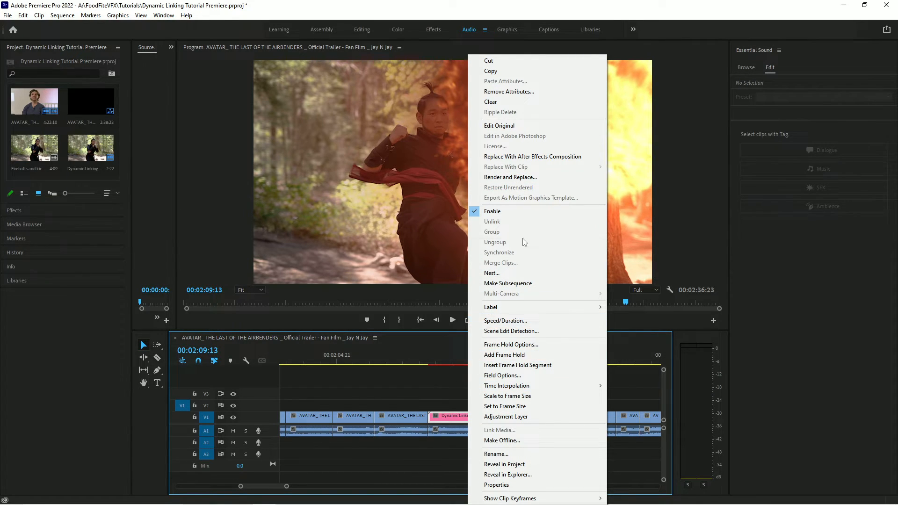
left_click(458, 393)
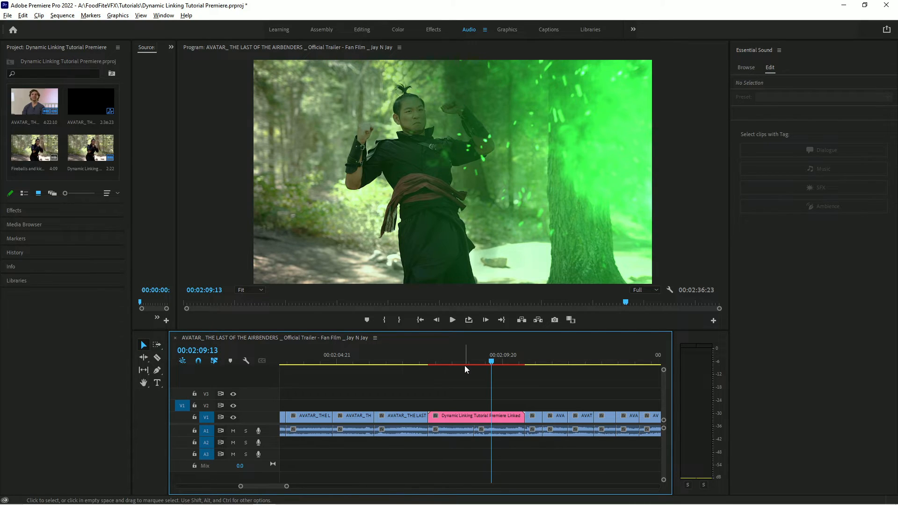
left_click(454, 361)
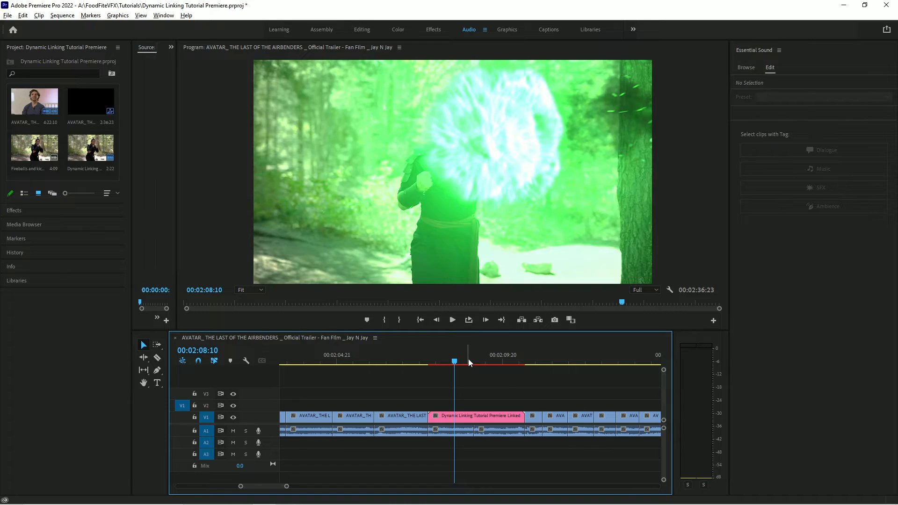
left_click(442, 361)
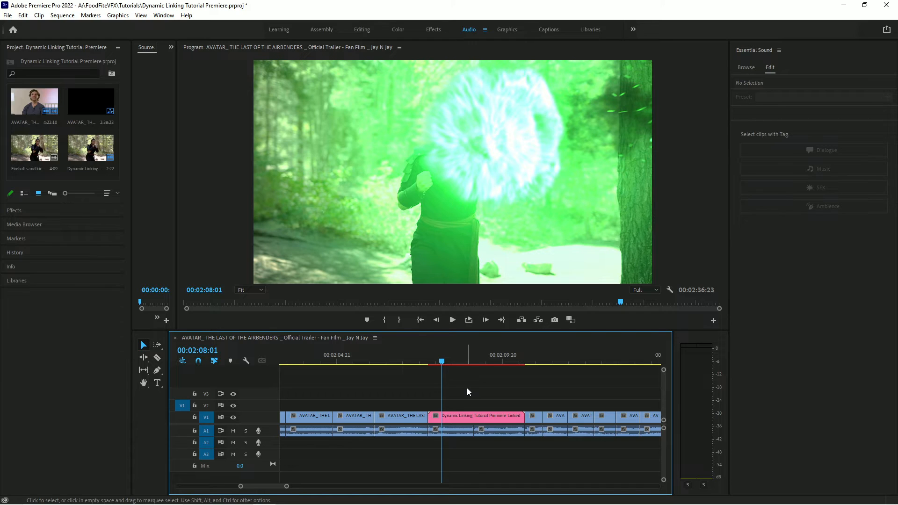
right_click(470, 415)
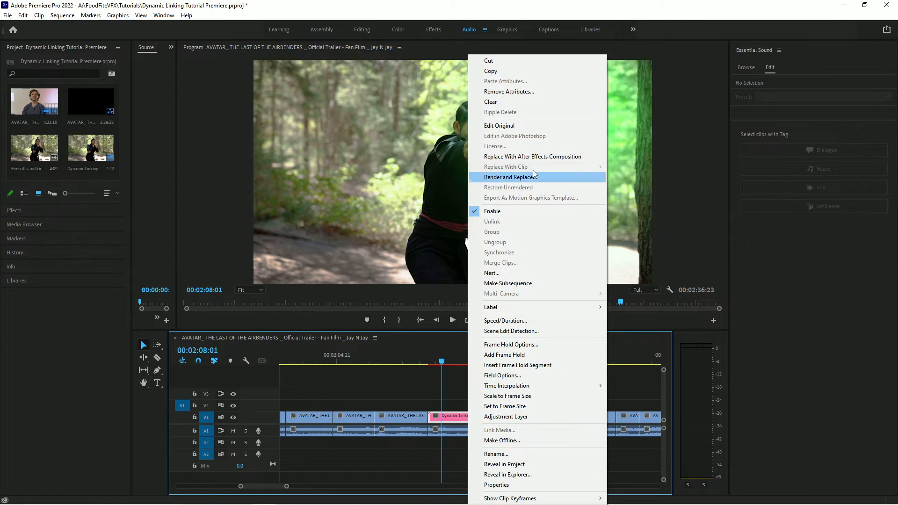
left_click(445, 382)
mouse_move(290, 500)
left_click(333, 497)
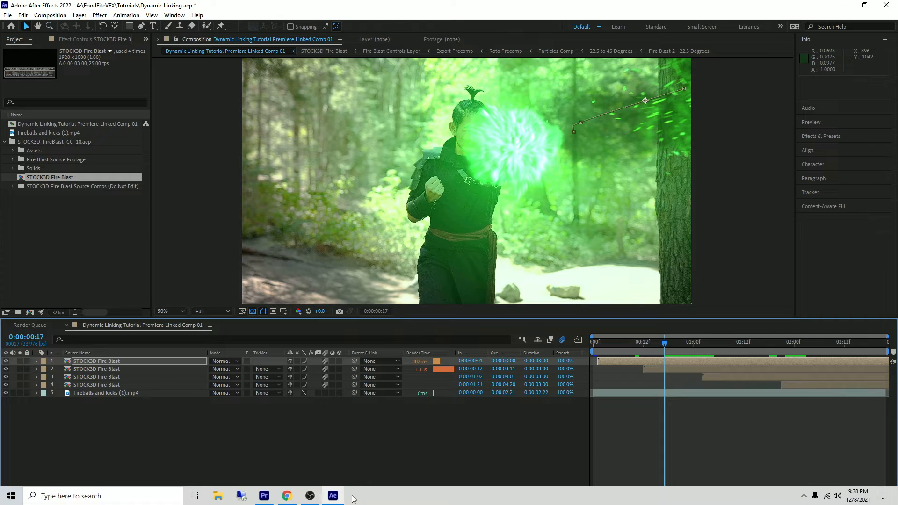
left_click(264, 497)
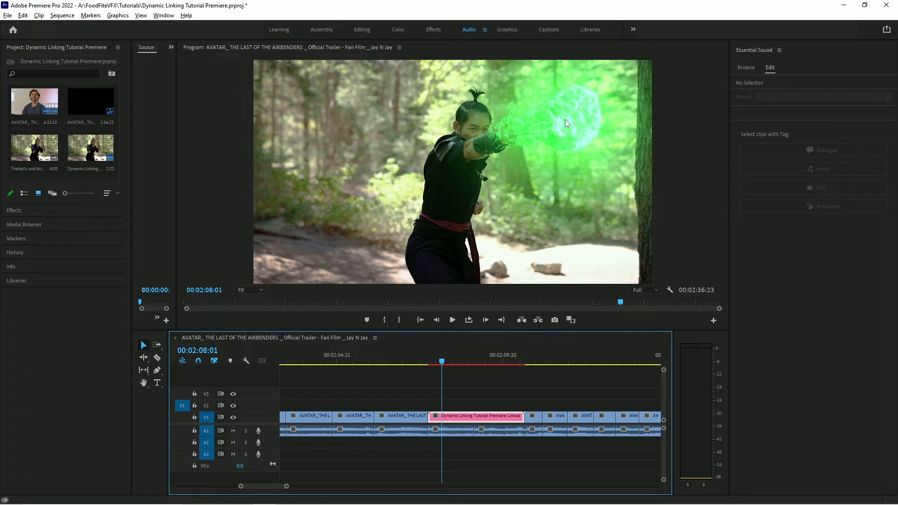
right_click(462, 414)
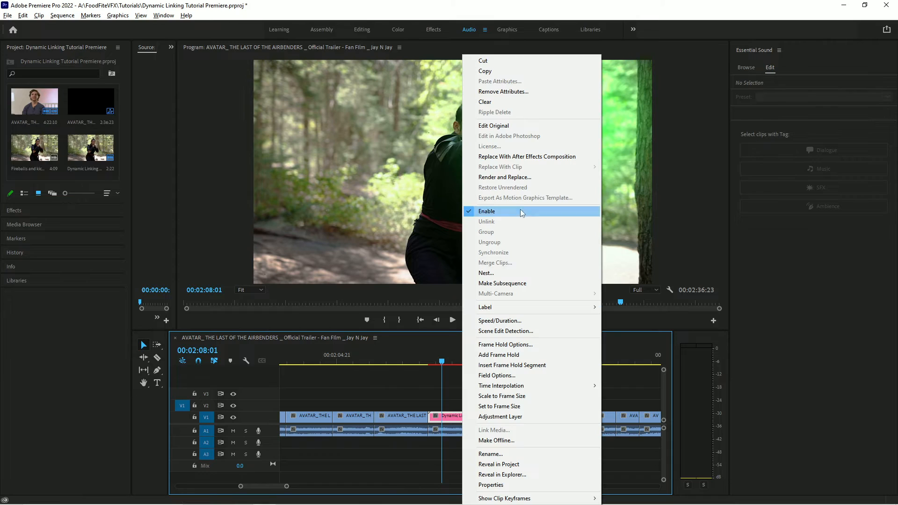
left_click(448, 389)
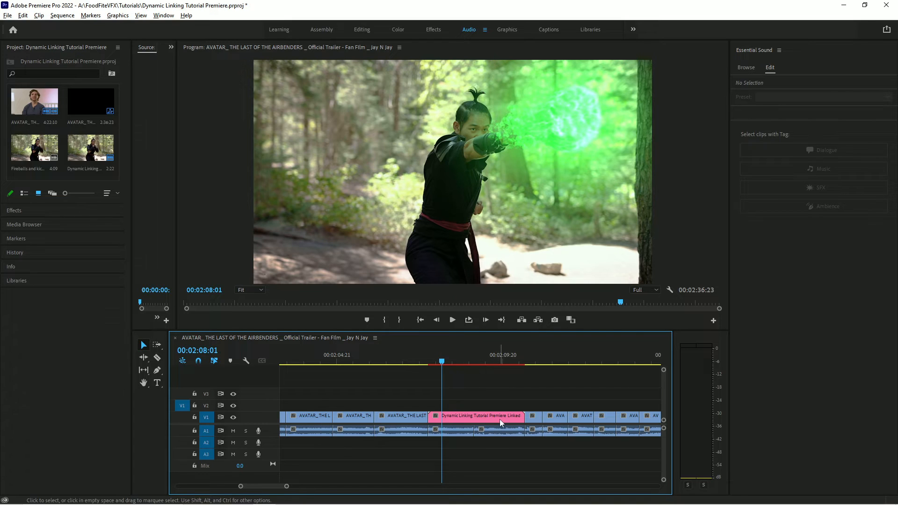
mouse_move(503, 420)
right_click(465, 419)
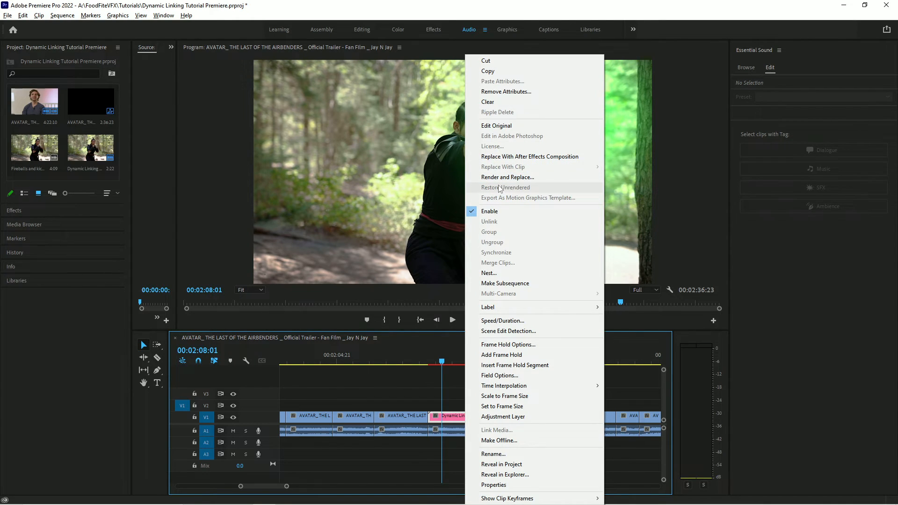
left_click(452, 378)
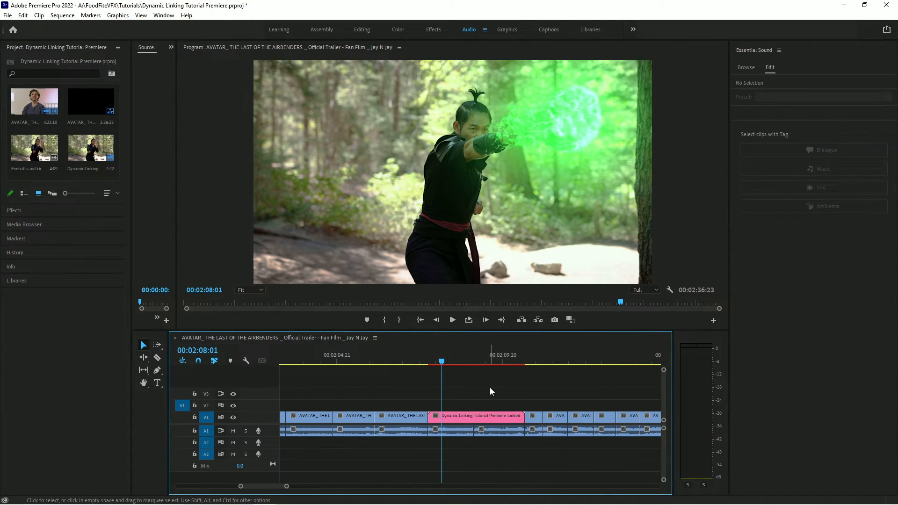